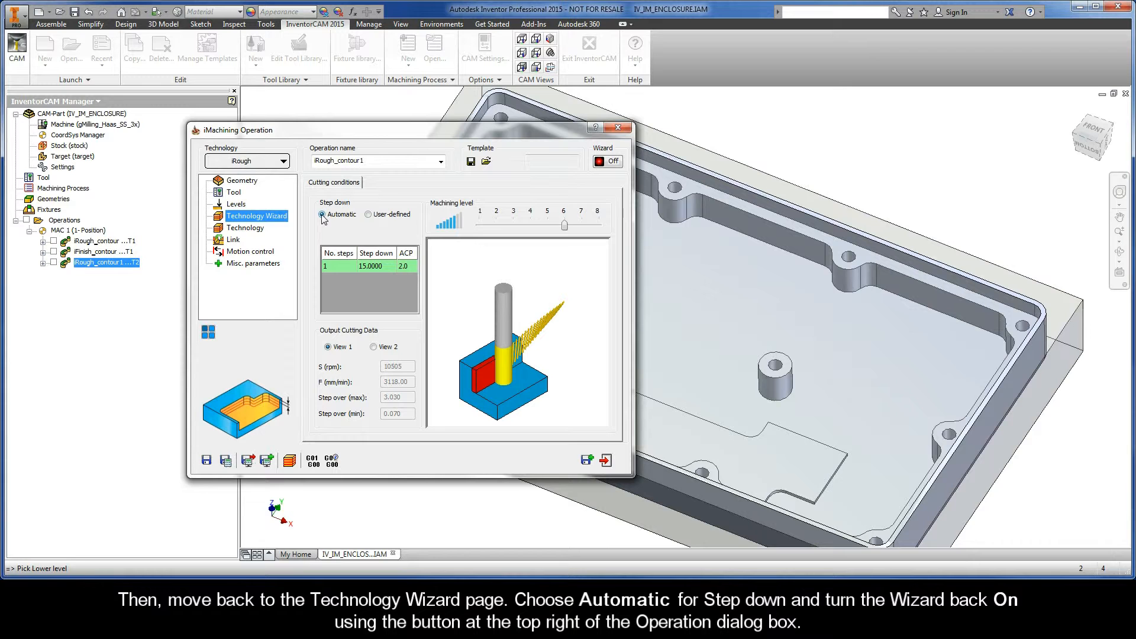
# - Turn the Wizard back on for iRough_contour1 and, after checking its wall offset and helical entry settings, save and calculate the operation
pyautogui.click(607, 163)
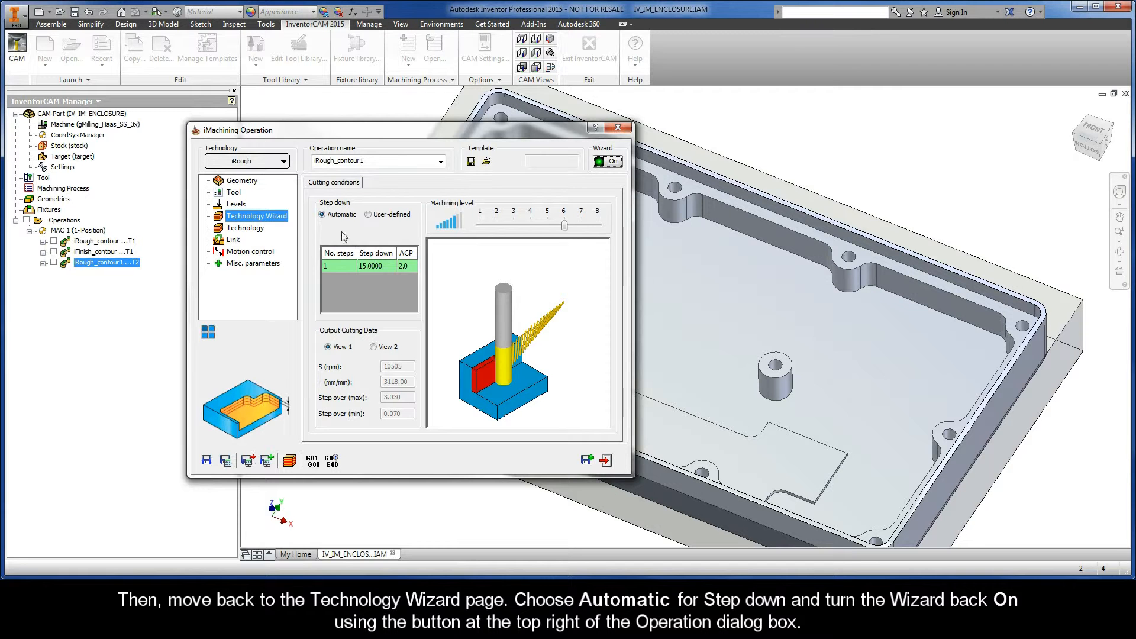
pyautogui.click(255, 231)
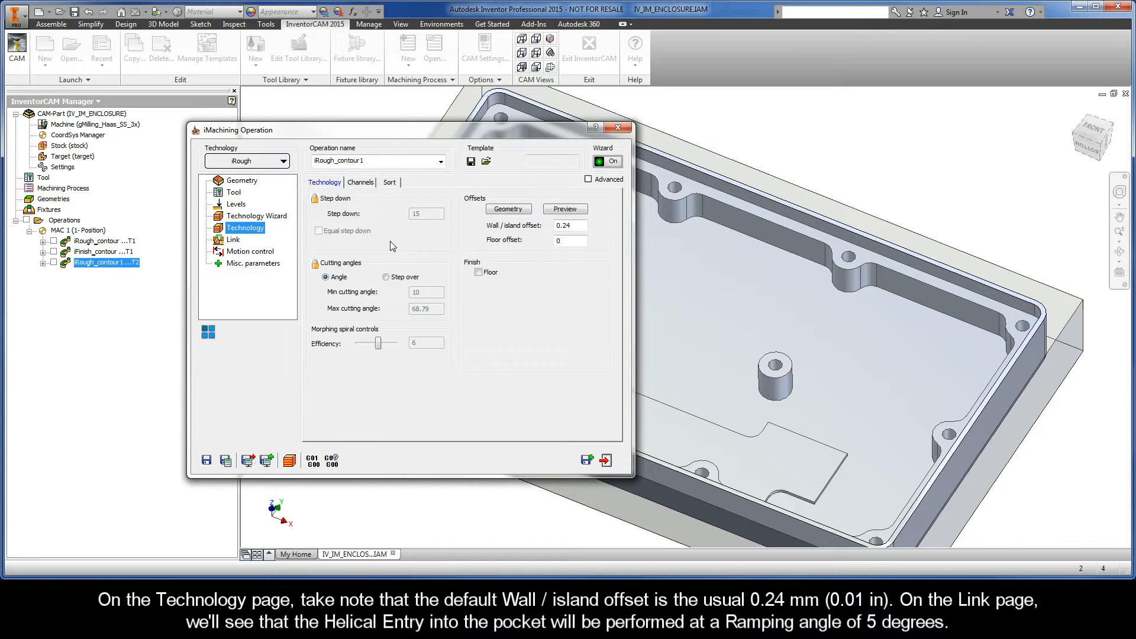
pyautogui.moveTo(576, 225); pyautogui.dragTo(548, 229)
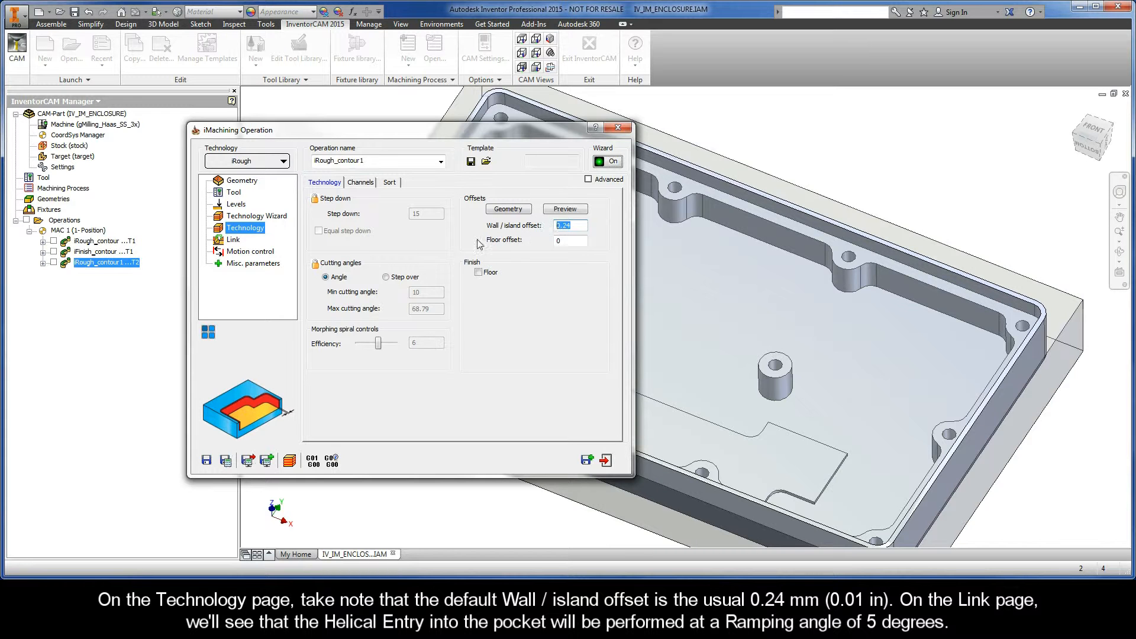
pyautogui.click(233, 242)
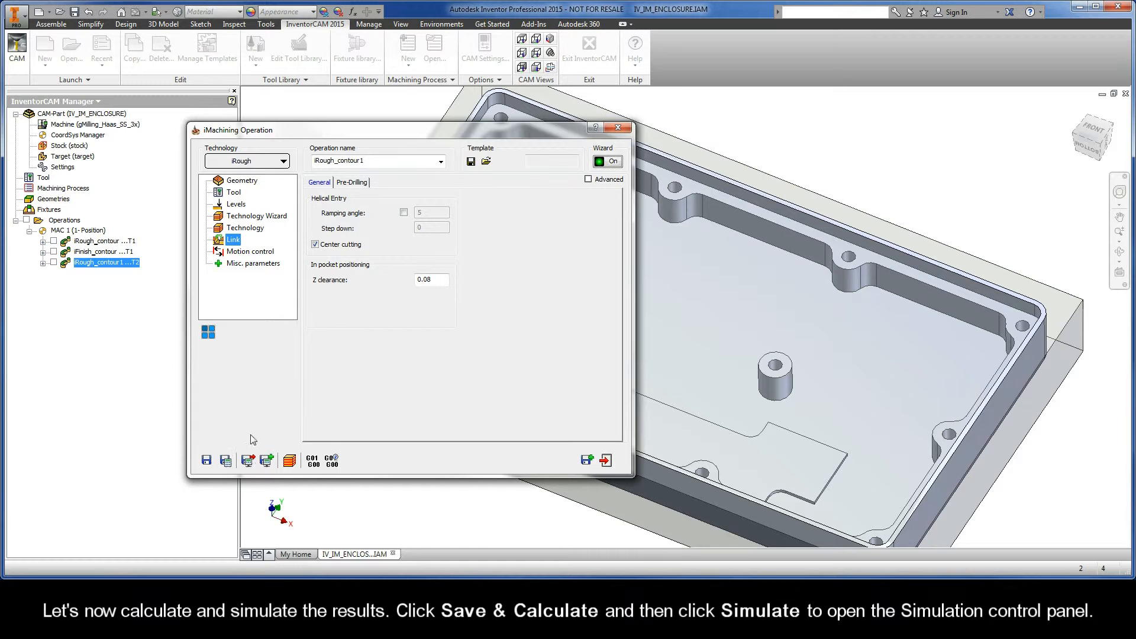
pyautogui.click(227, 461)
# - Simulate the iRough_contour1 tool path in Host CAD mode, slowly at the first helical entry and faster for the rest, and exit the simulation
pyautogui.click(290, 461)
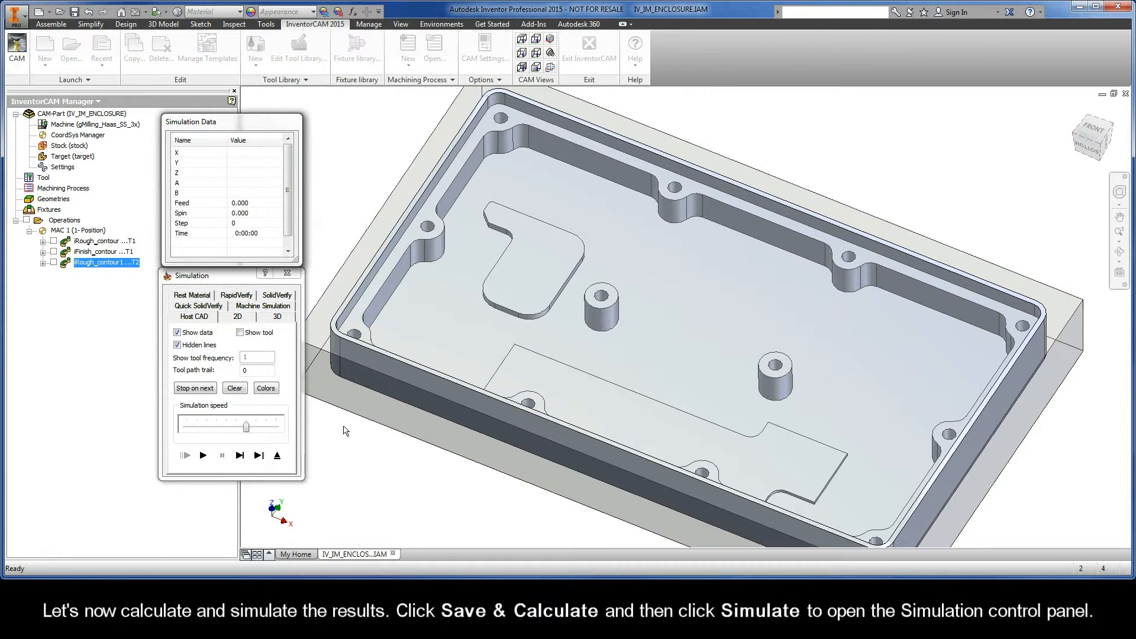
pyautogui.scroll(2, 345, 430)
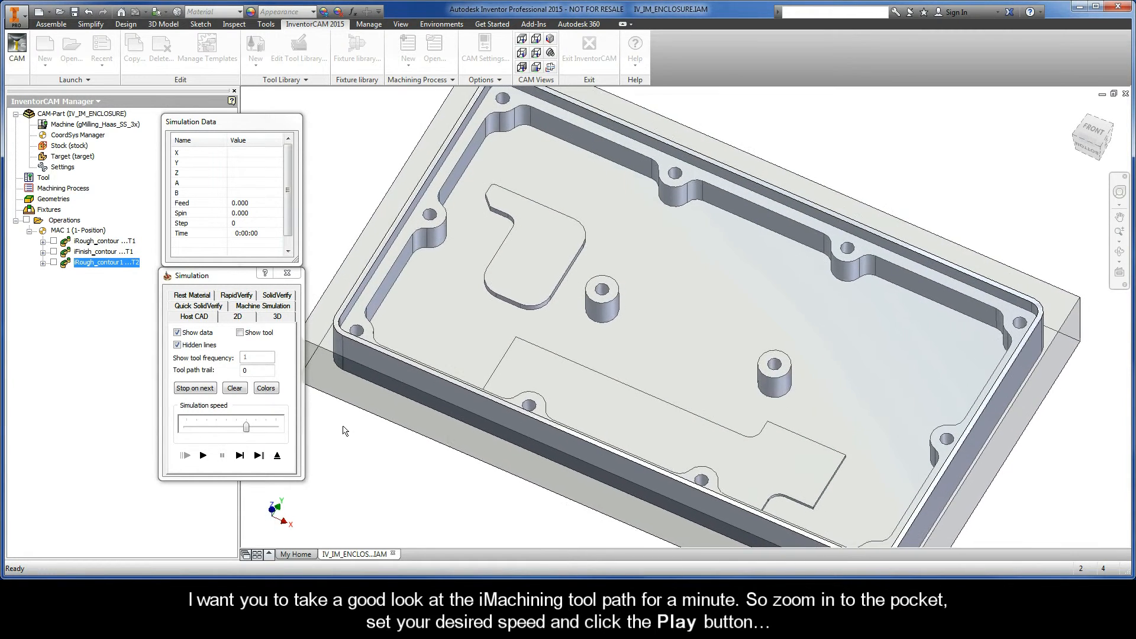
pyautogui.scroll(1, 345, 431)
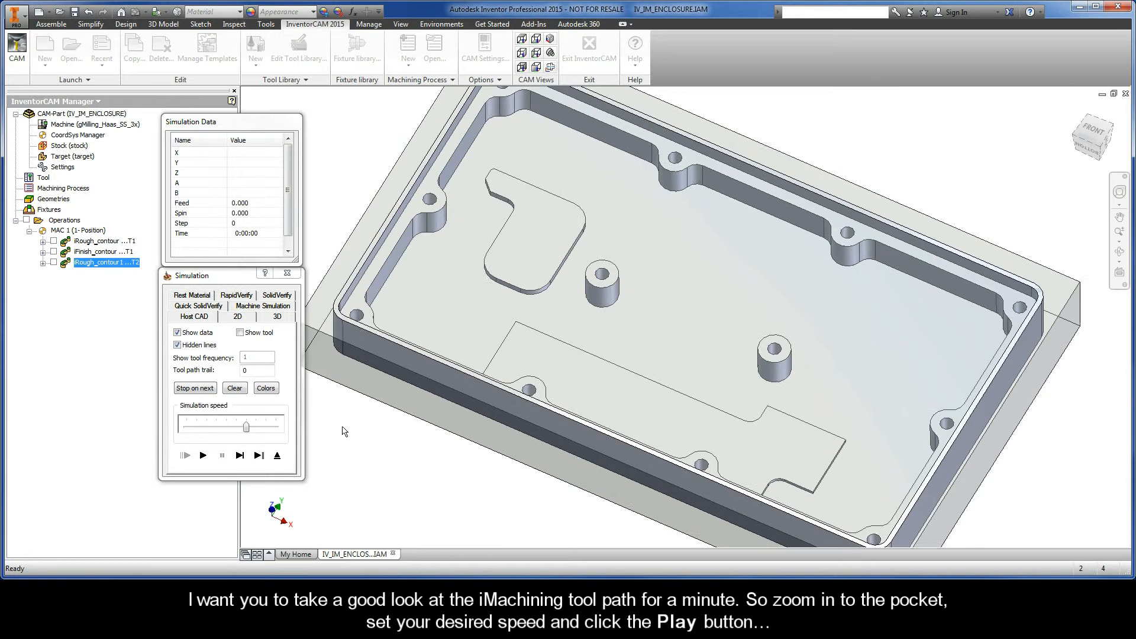
pyautogui.scroll(1, 345, 430)
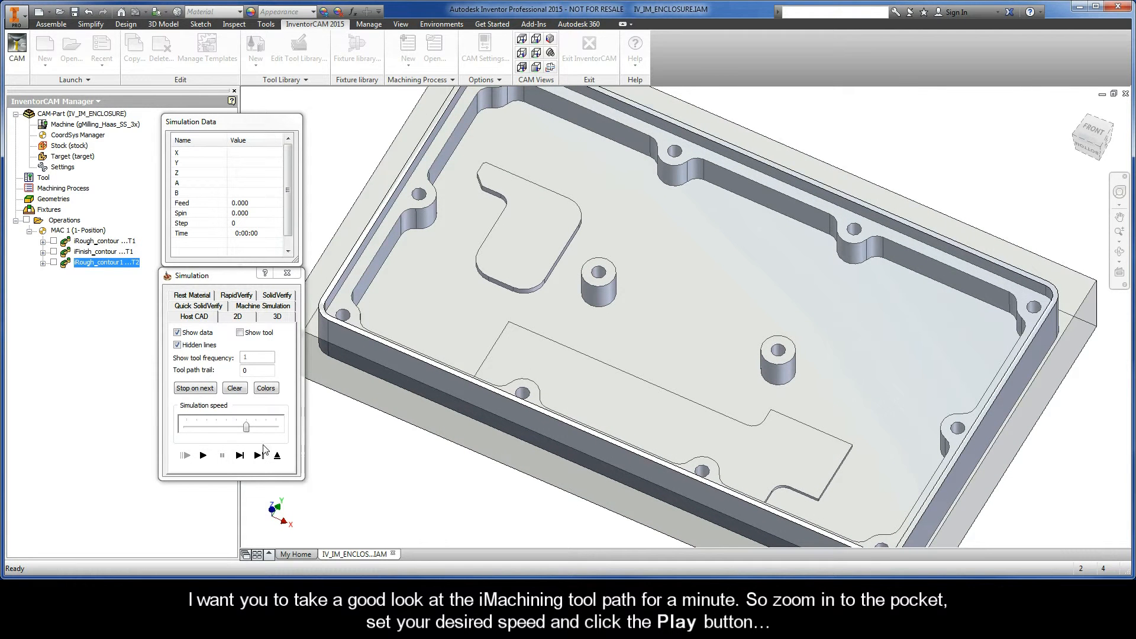
pyautogui.moveTo(246, 427); pyautogui.dragTo(227, 427)
pyautogui.click(203, 455)
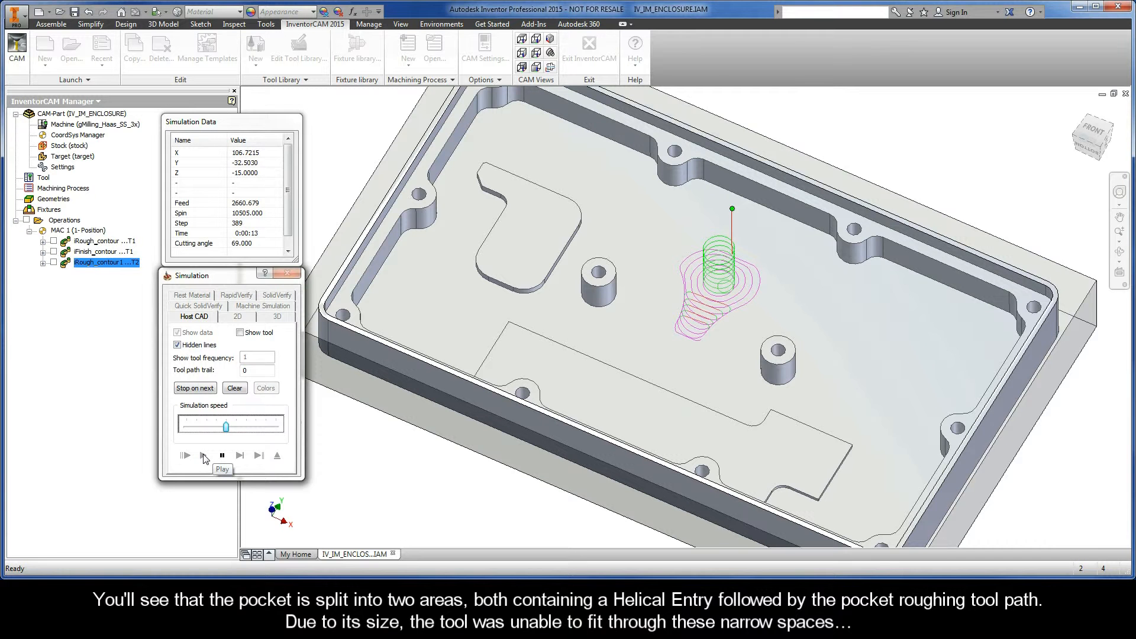
pyautogui.moveTo(226, 426); pyautogui.dragTo(248, 430)
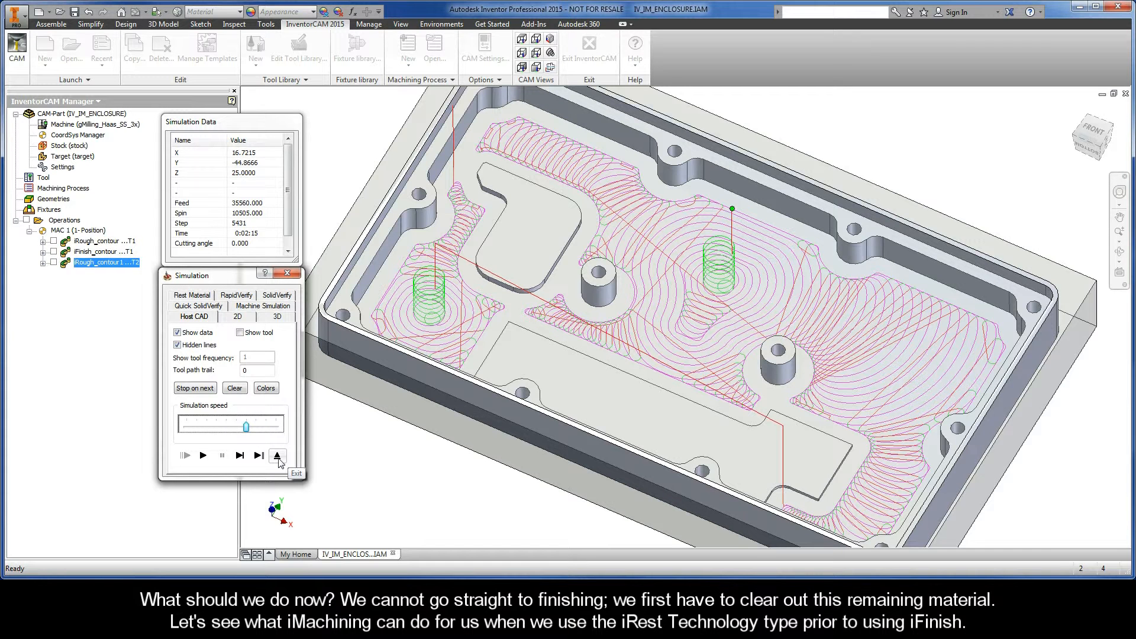
pyautogui.click(278, 457)
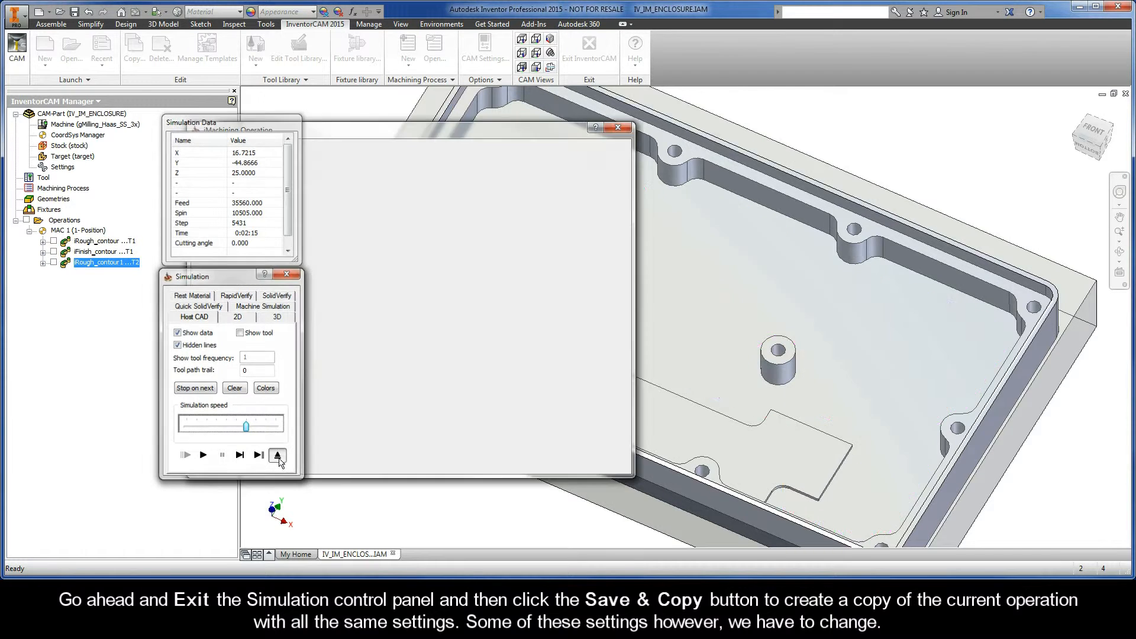
# - Save and copy iRough_contour1 as an operation with the iRest technology, and check its contour1 geometry on the model
pyautogui.click(587, 460)
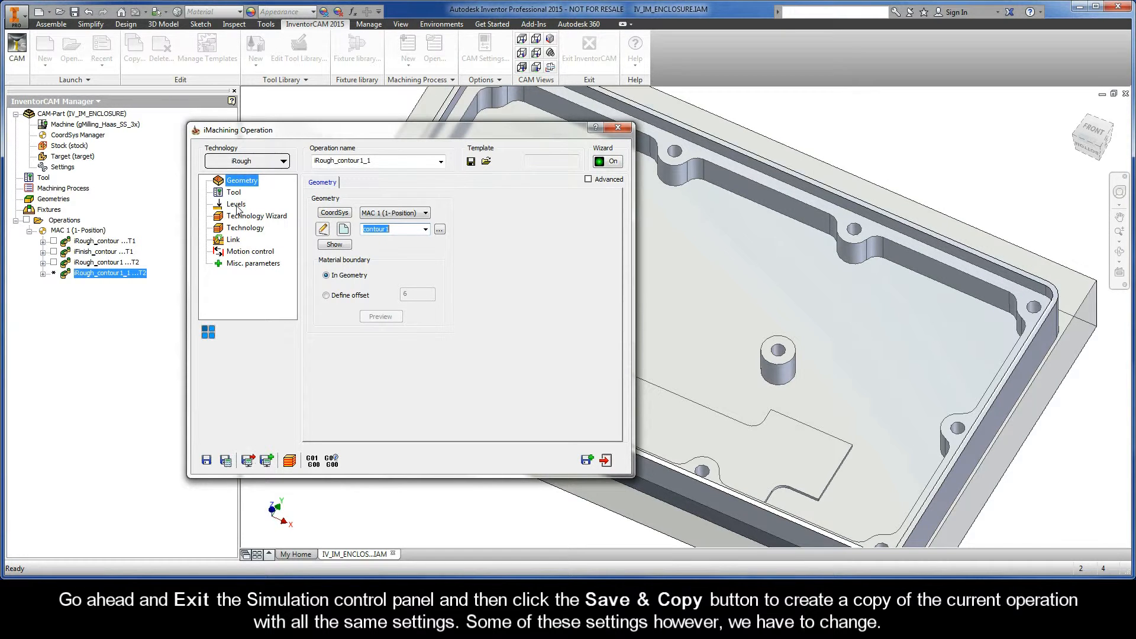
pyautogui.click(261, 165)
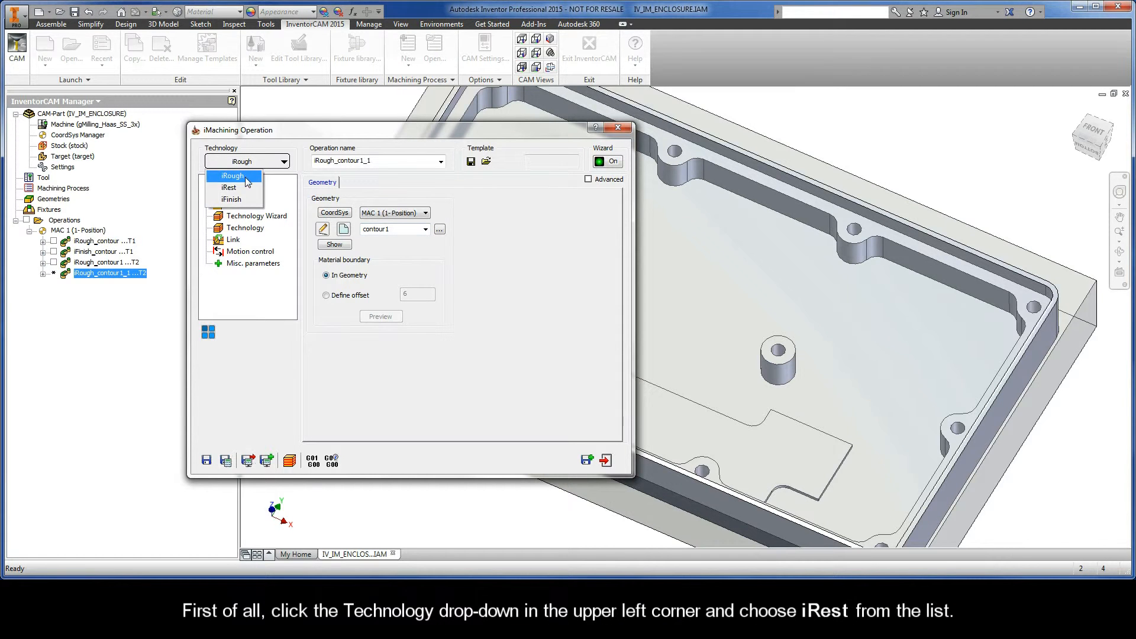
pyautogui.click(241, 187)
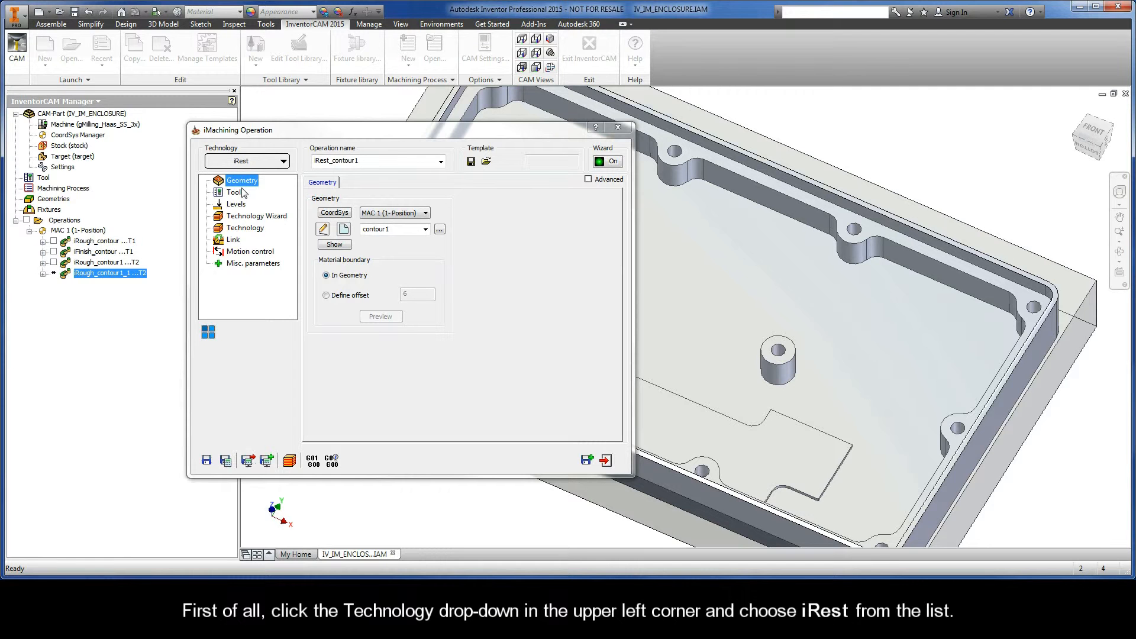
pyautogui.click(335, 245)
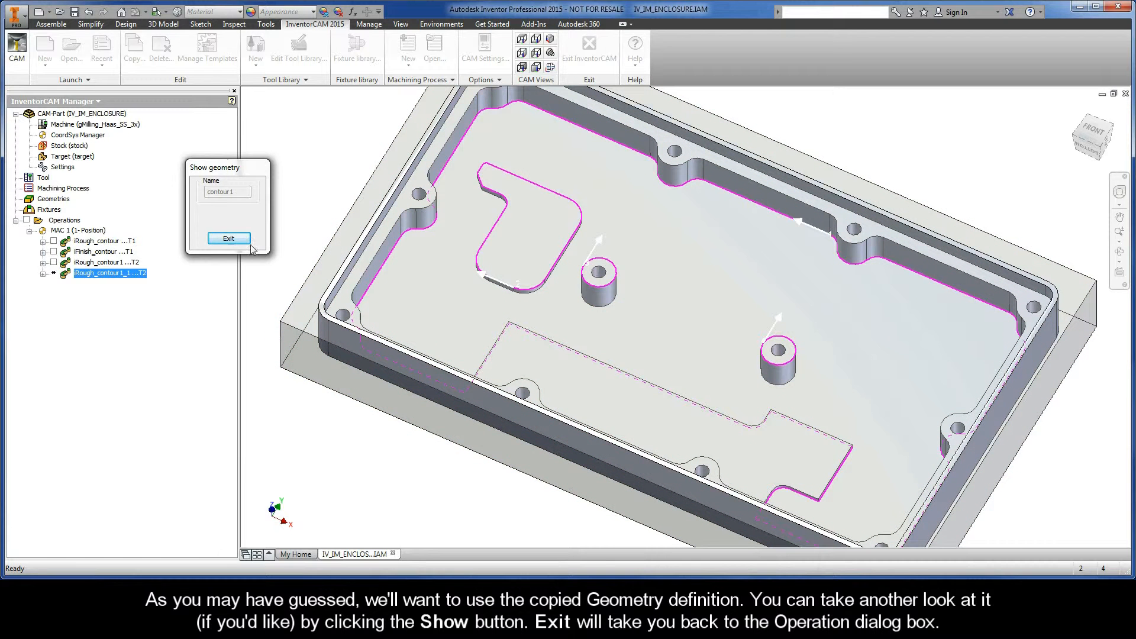
pyautogui.click(230, 238)
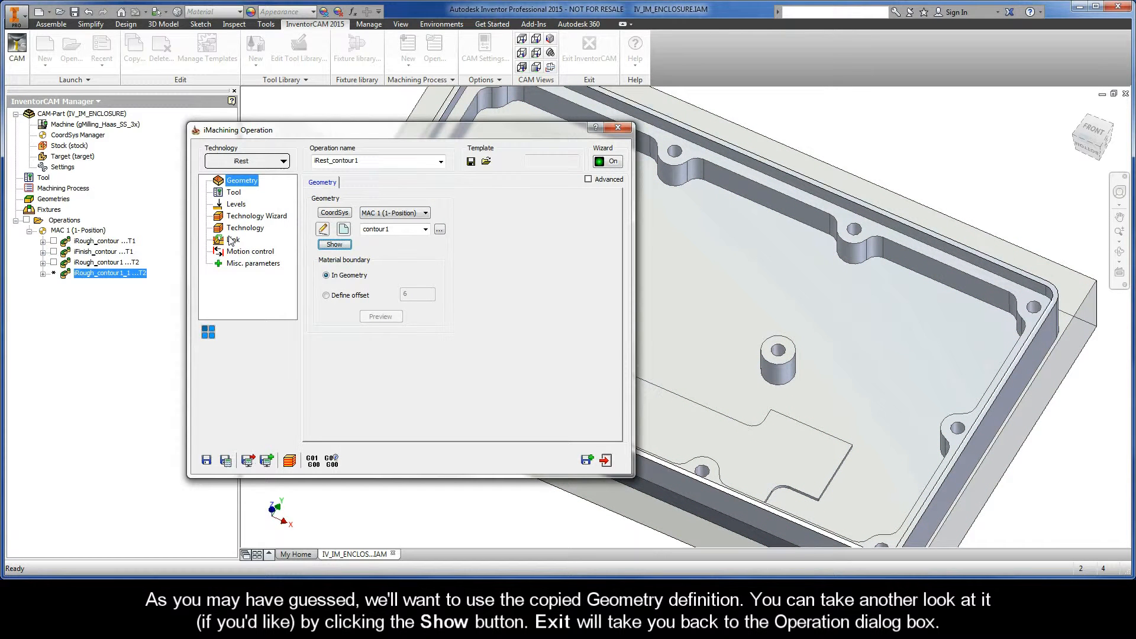
# - Add a new 6 mm end mill with 4 flutes to the part tool table and select it for the iRest operation
pyautogui.click(234, 193)
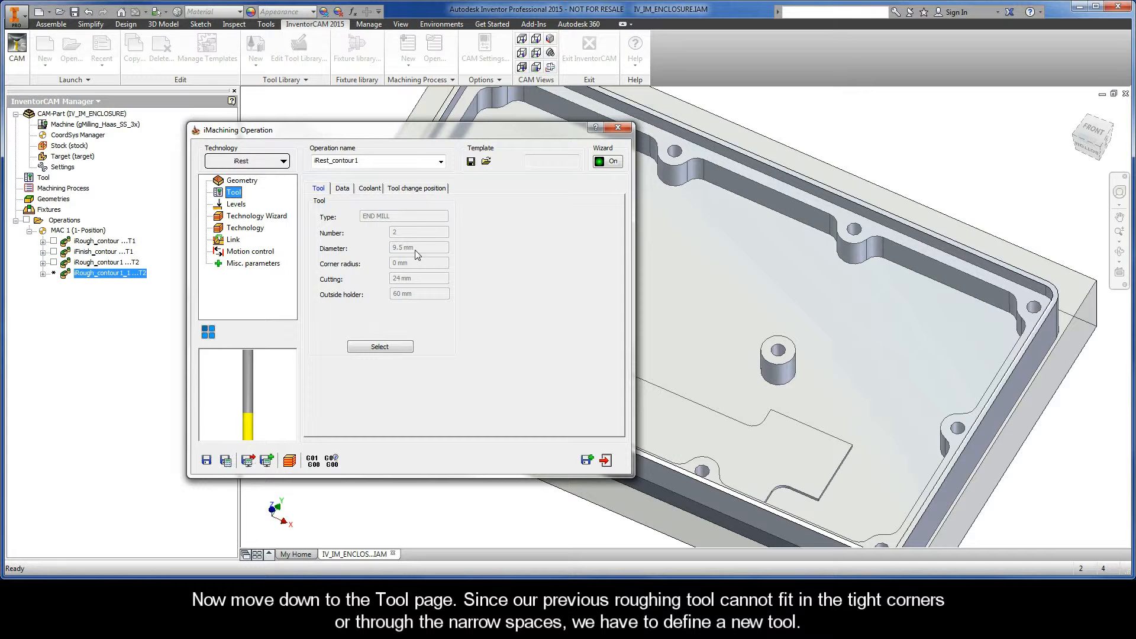
pyautogui.click(381, 348)
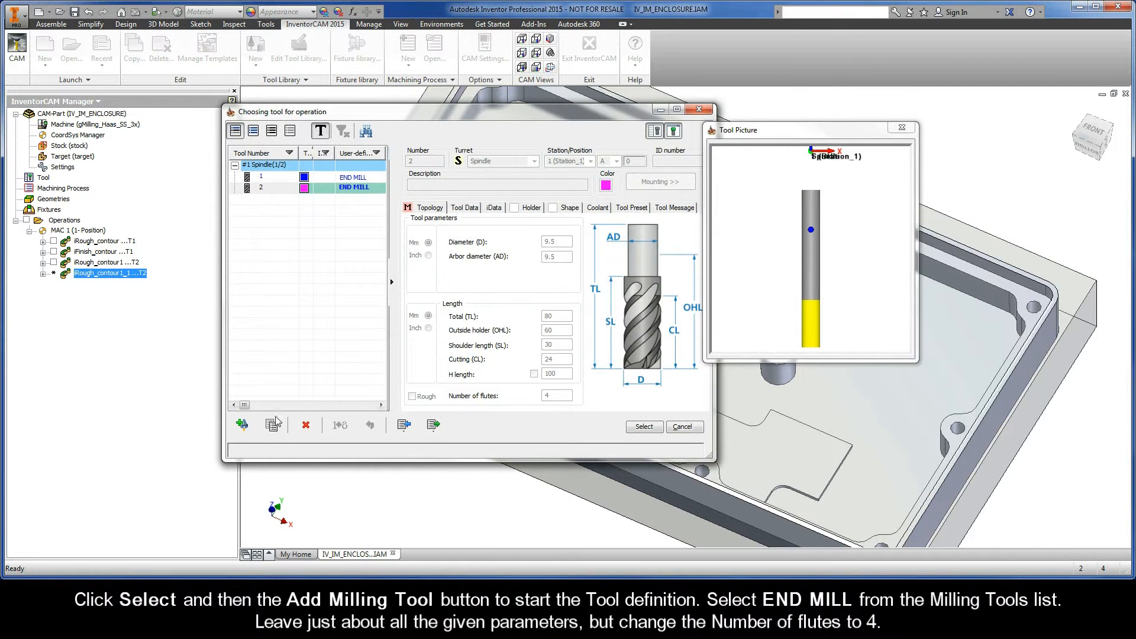
pyautogui.click(242, 424)
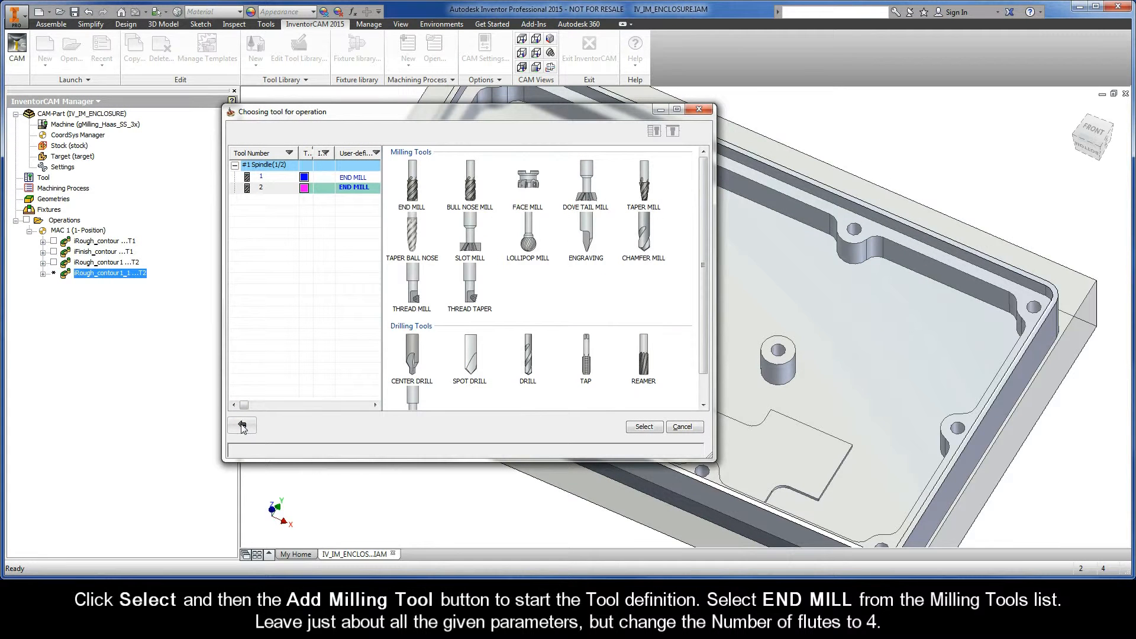
pyautogui.click(411, 187)
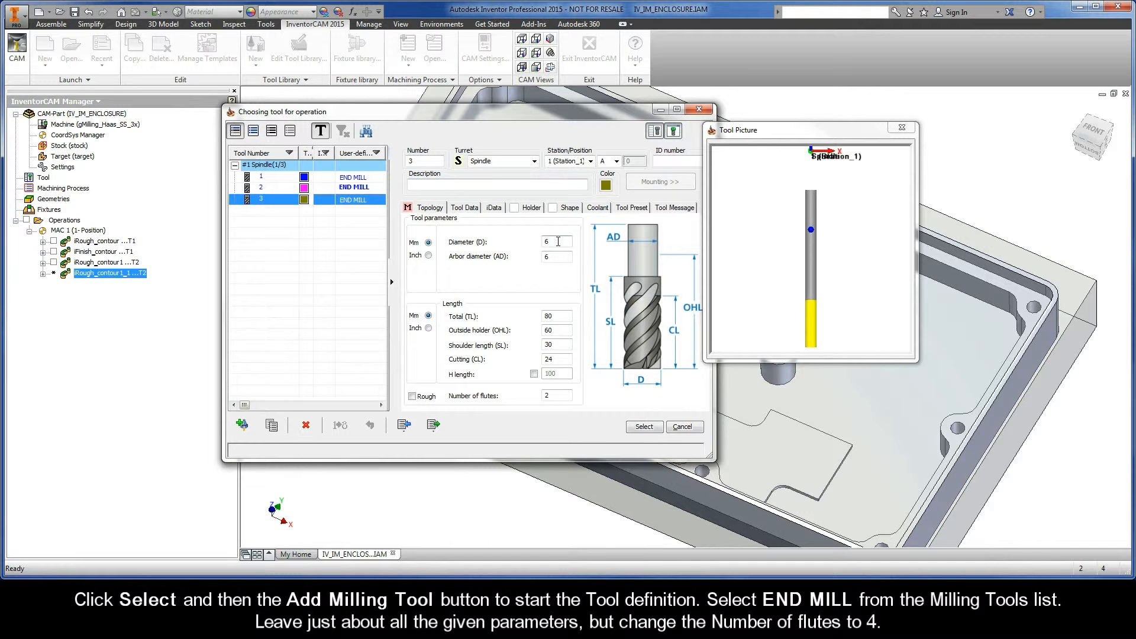
pyautogui.click(557, 243)
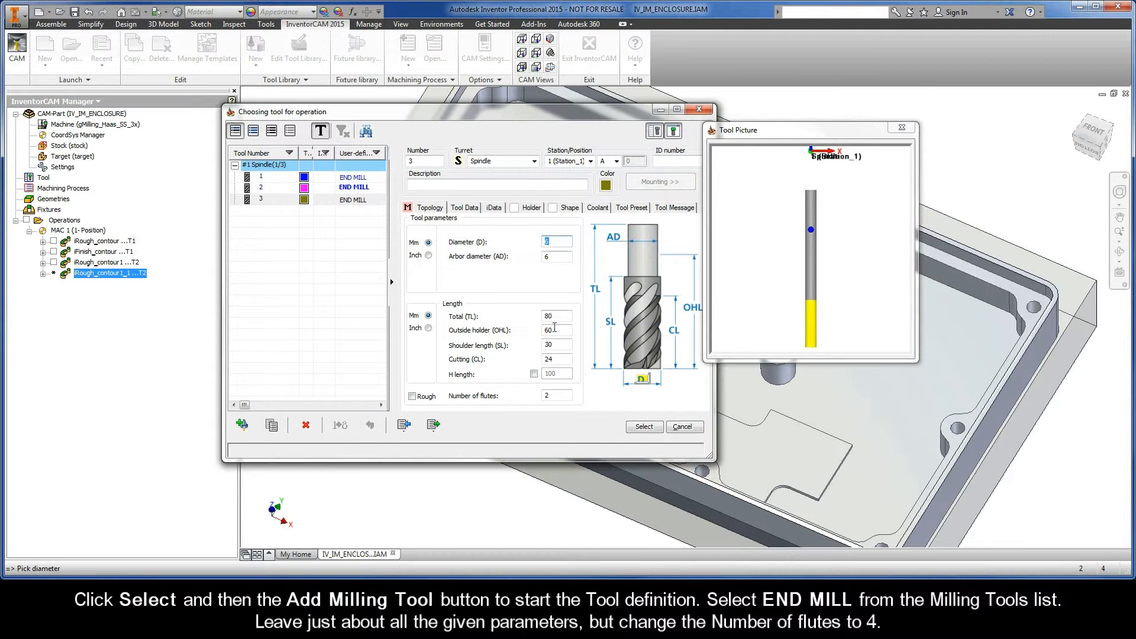
pyautogui.click(555, 394)
pyautogui.click(645, 426)
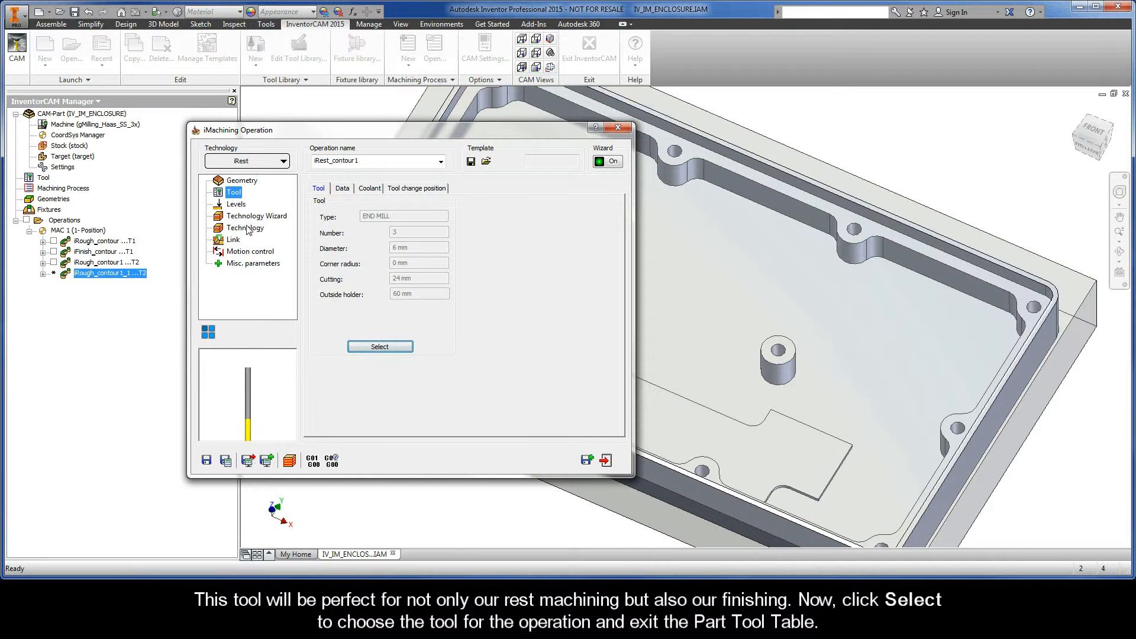
# - Review the iRest operation's milling levels, Wizard cutting conditions, machining level, technology settings and iRest data
pyautogui.click(236, 206)
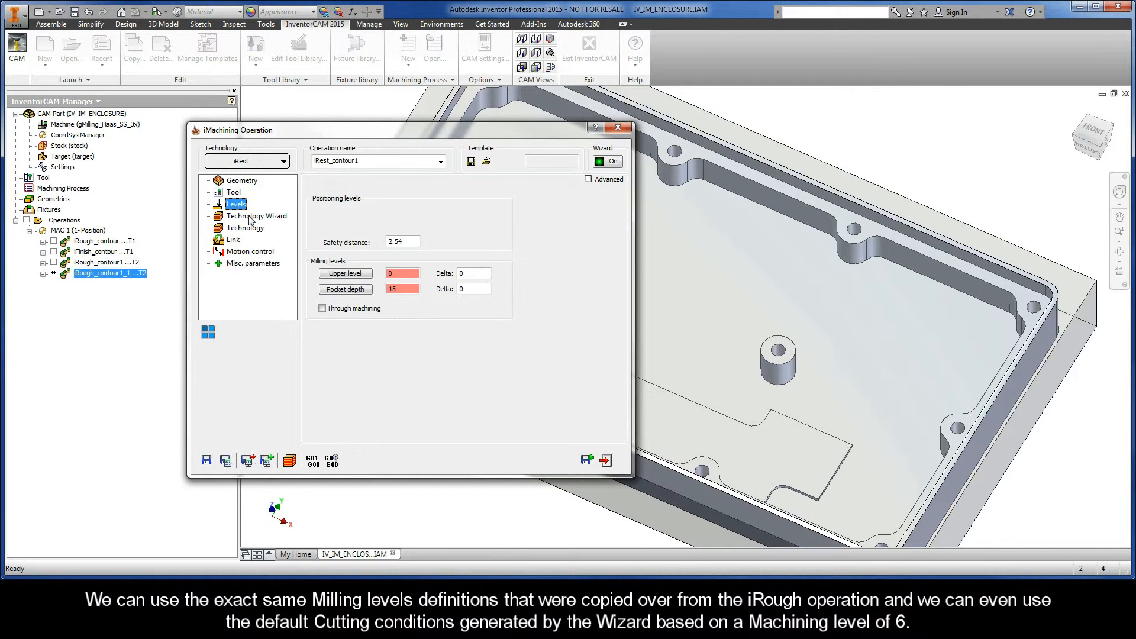
pyautogui.click(250, 218)
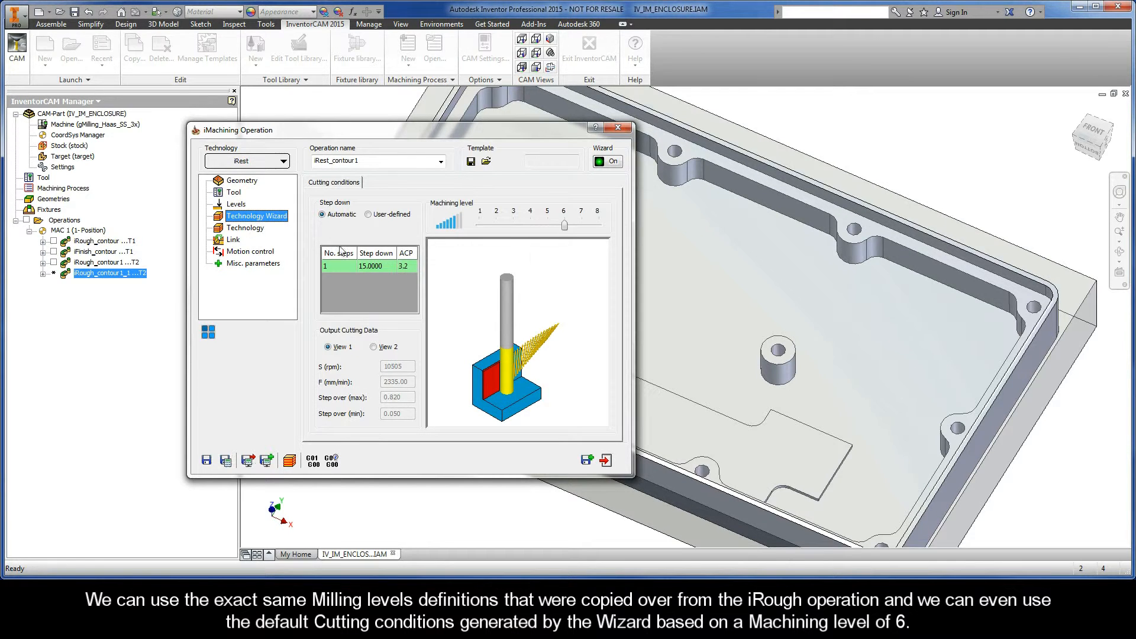
pyautogui.click(565, 225)
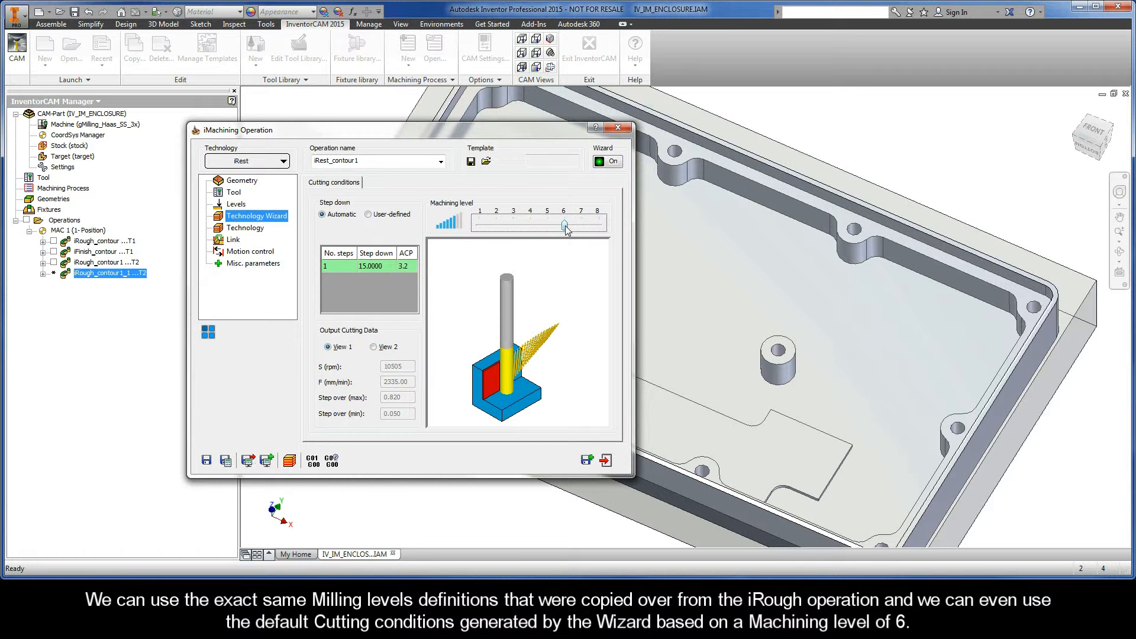
pyautogui.click(245, 228)
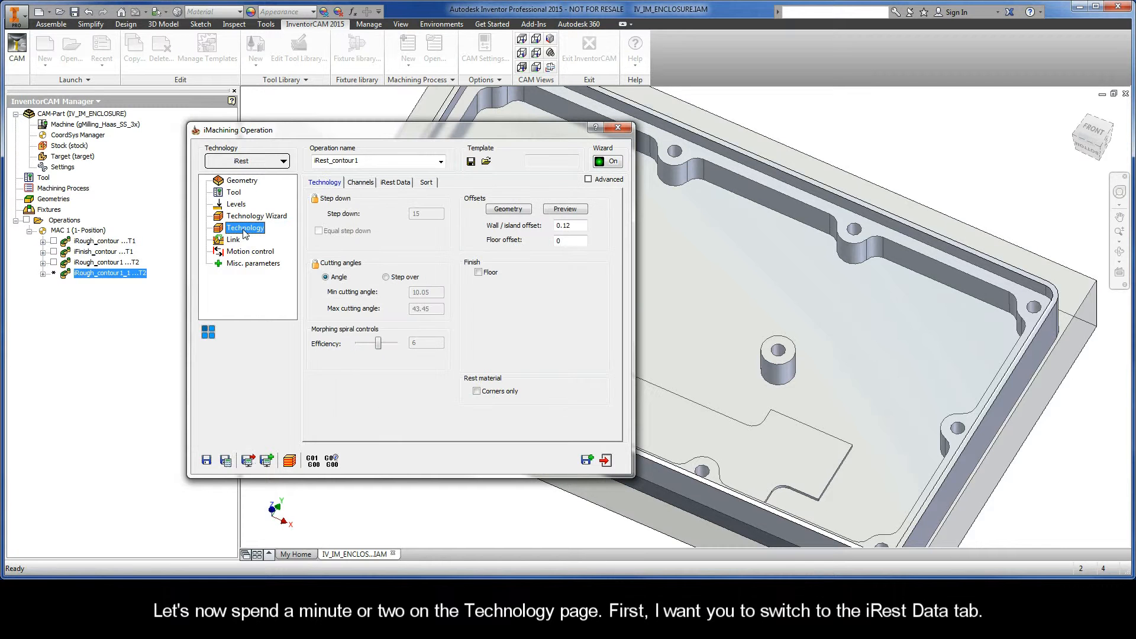
pyautogui.click(395, 183)
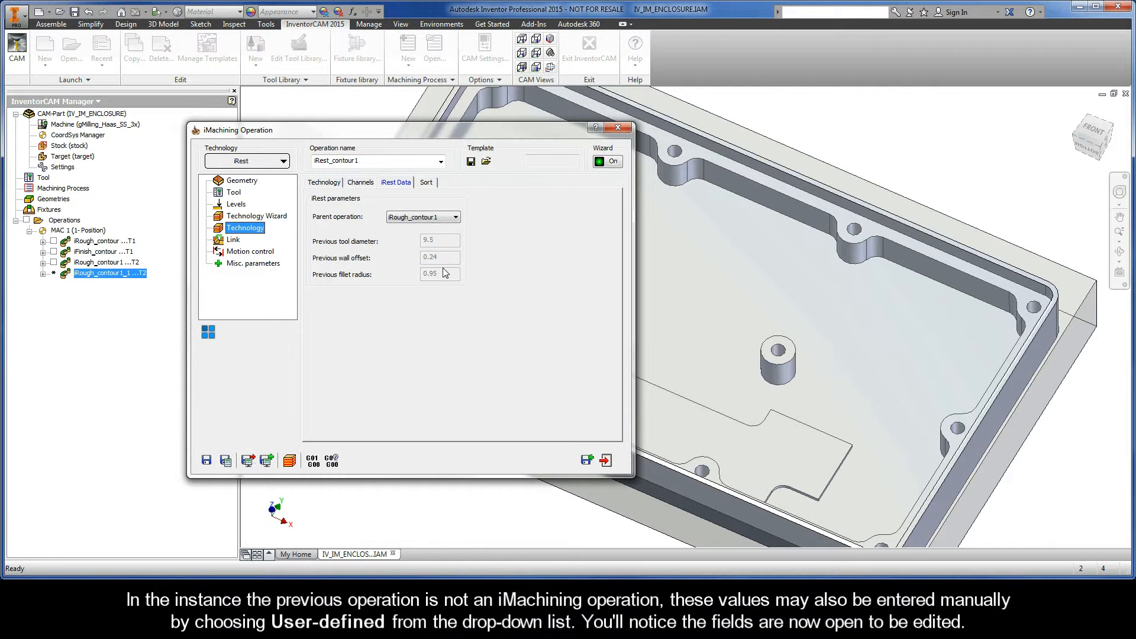
# - Try User-defined as the iRest parent operation to inspect its editable fields, and restore iRough_contour1 as the parent
pyautogui.click(445, 217)
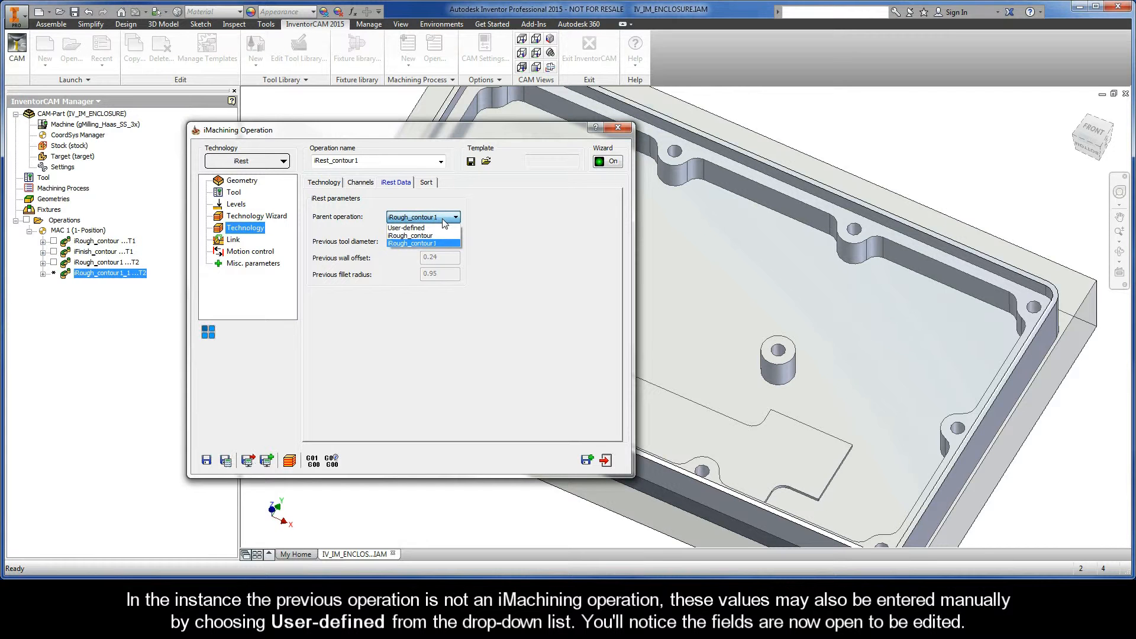
pyautogui.click(431, 229)
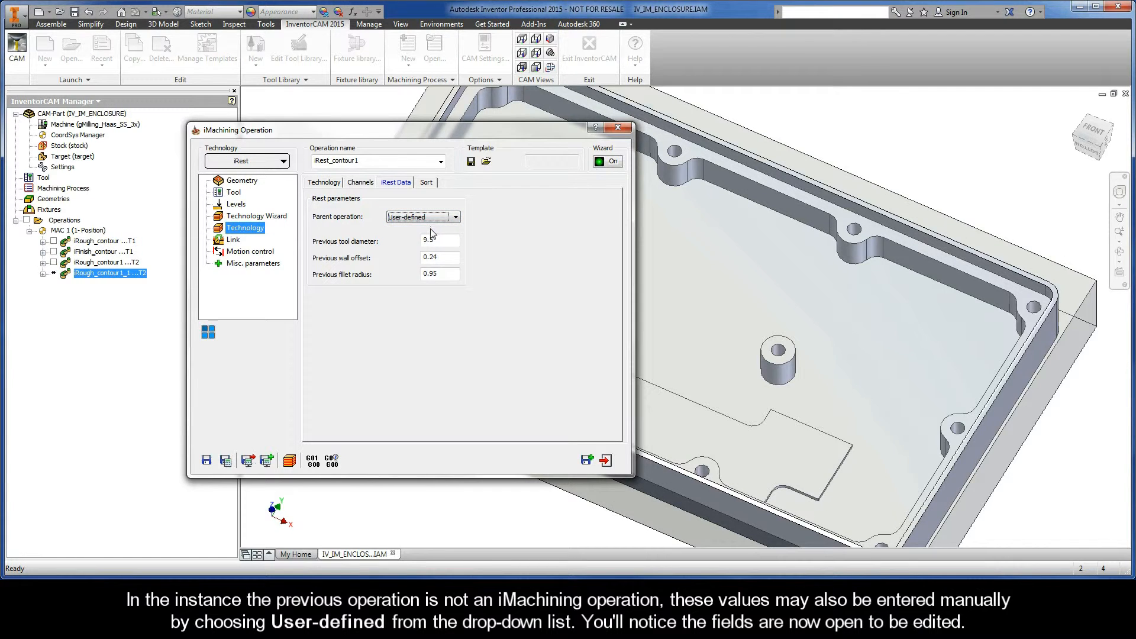
pyautogui.click(440, 241)
pyautogui.press('Tab')
pyautogui.press('Tab')
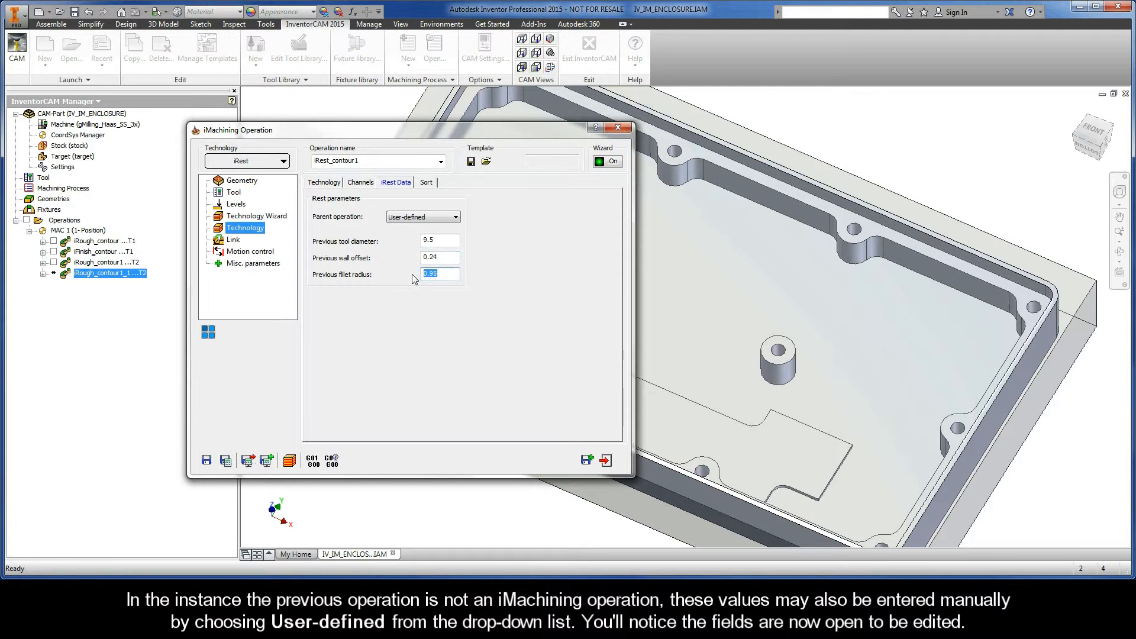
pyautogui.click(432, 217)
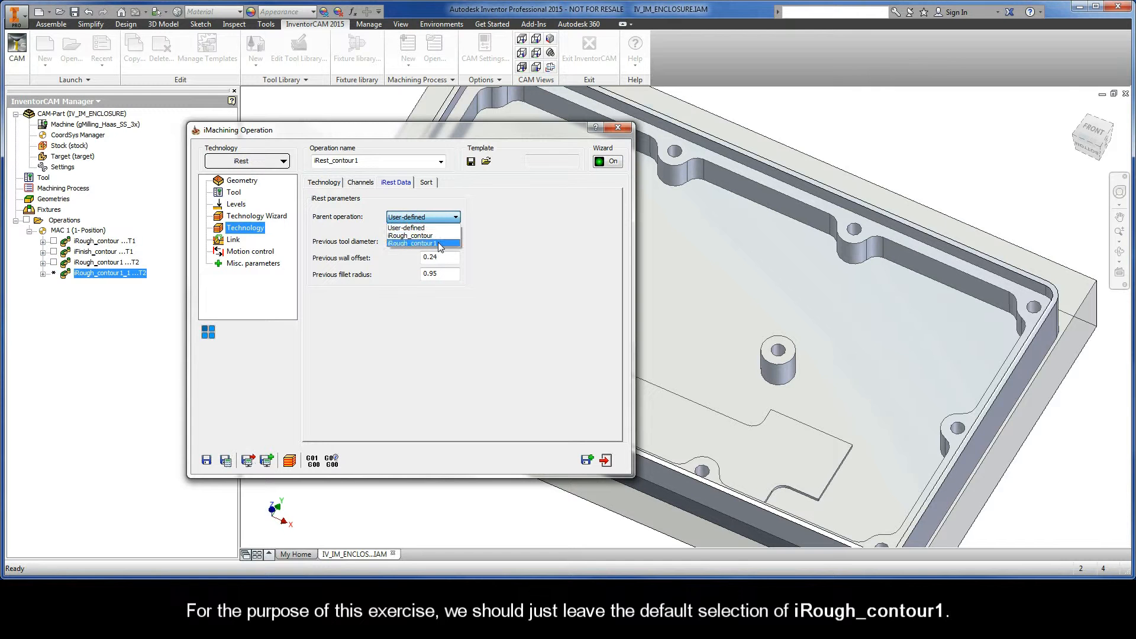
pyautogui.click(438, 243)
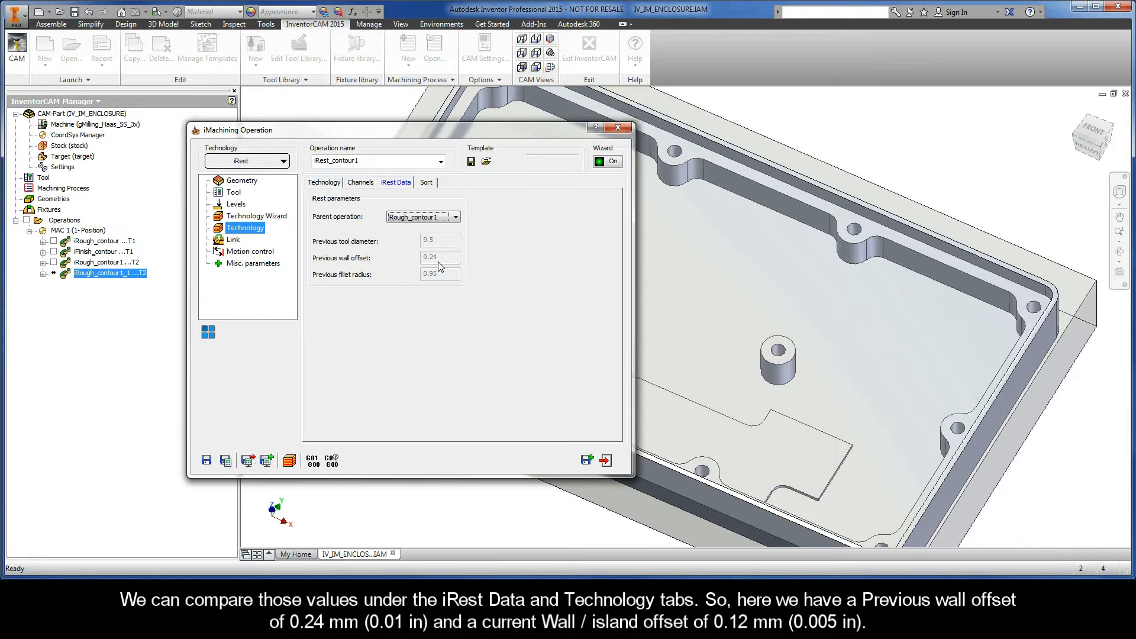
# - Check the iRest operation's wall/island offset, and save and calculate the operation
pyautogui.click(326, 183)
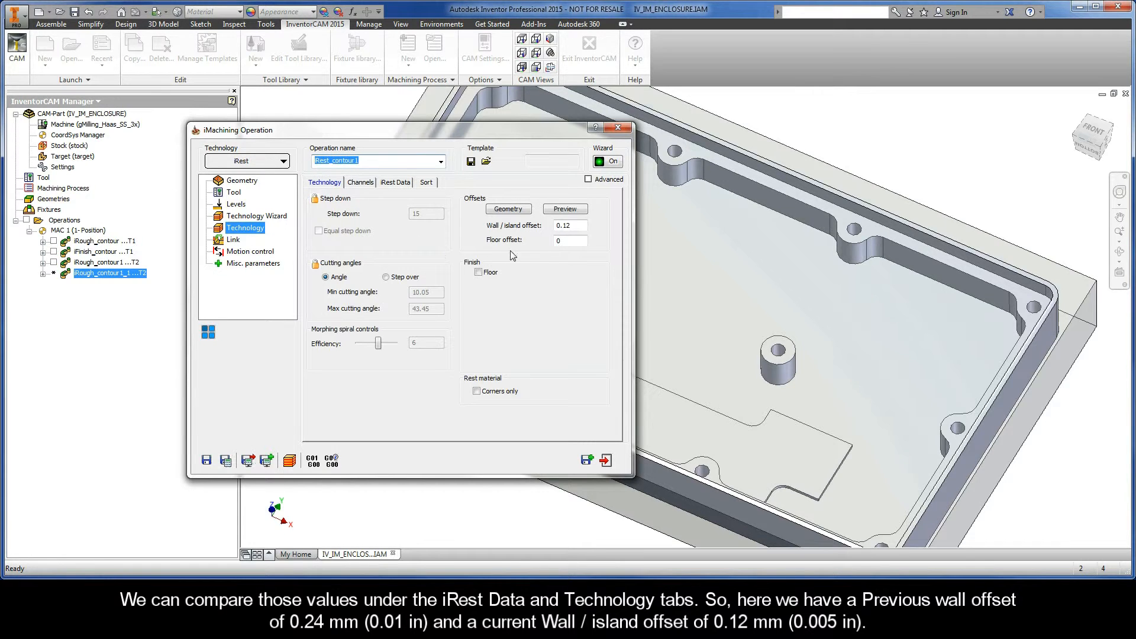
pyautogui.click(565, 226)
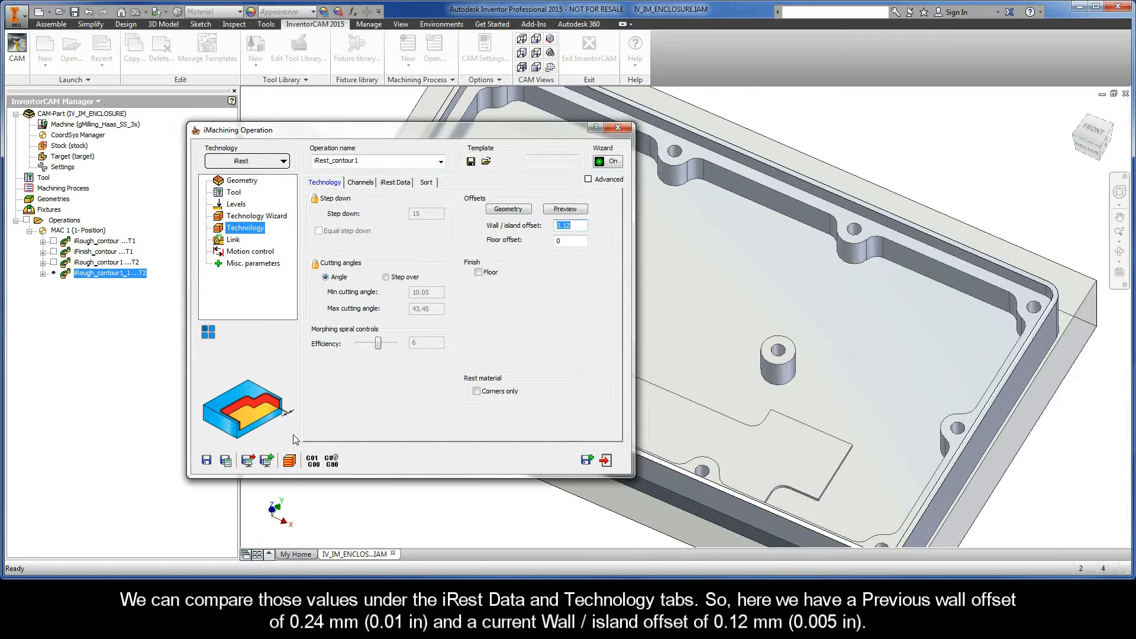
pyautogui.click(226, 461)
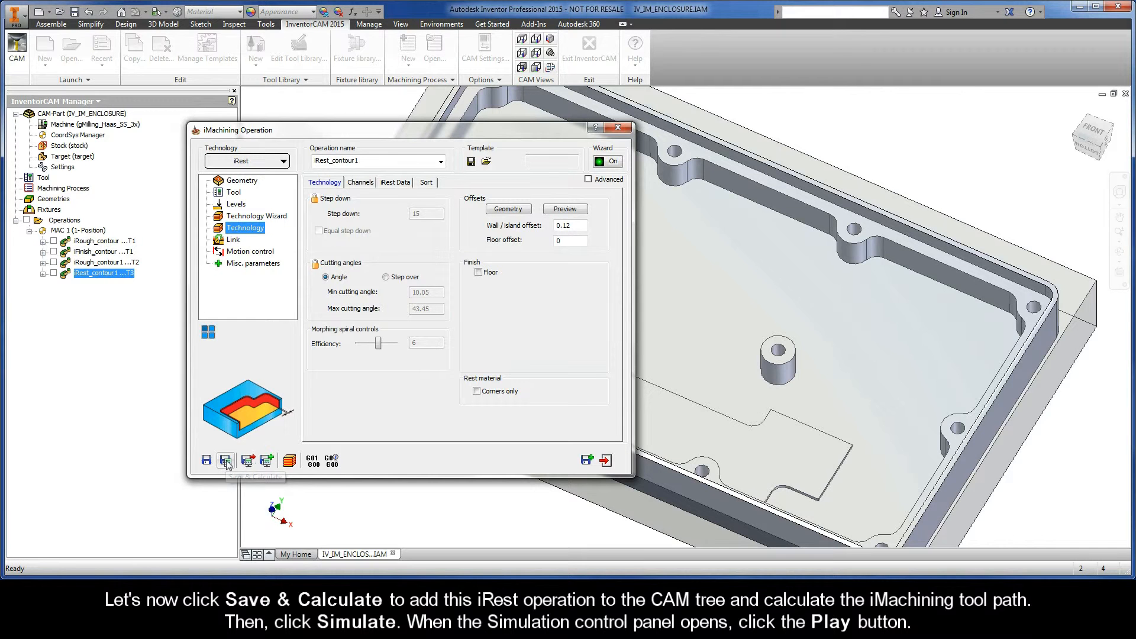
# - Simulate the iRest operation's tool path in Host CAD mode at a reduced simulation speed, and exit the simulation
pyautogui.click(290, 462)
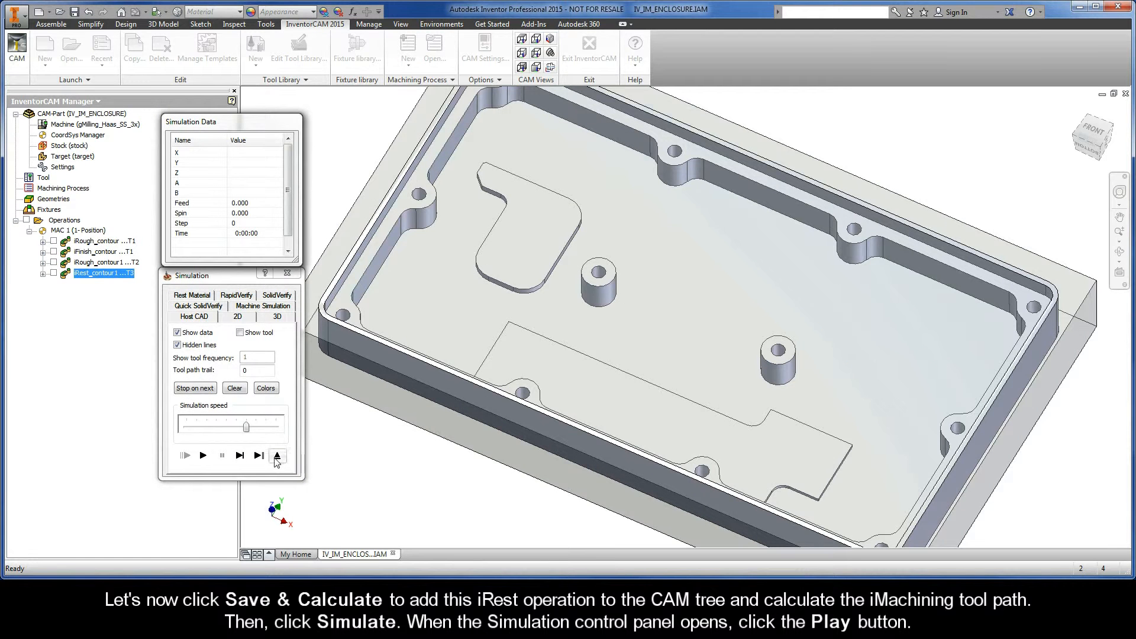
pyautogui.moveTo(245, 427); pyautogui.dragTo(226, 426)
pyautogui.click(203, 456)
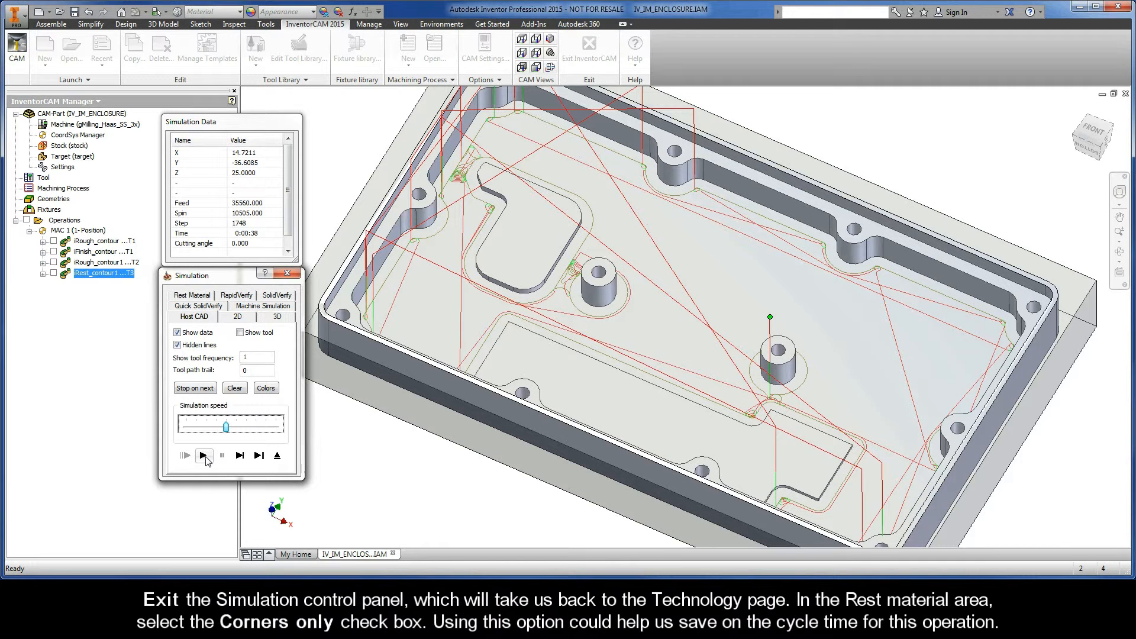
pyautogui.click(277, 457)
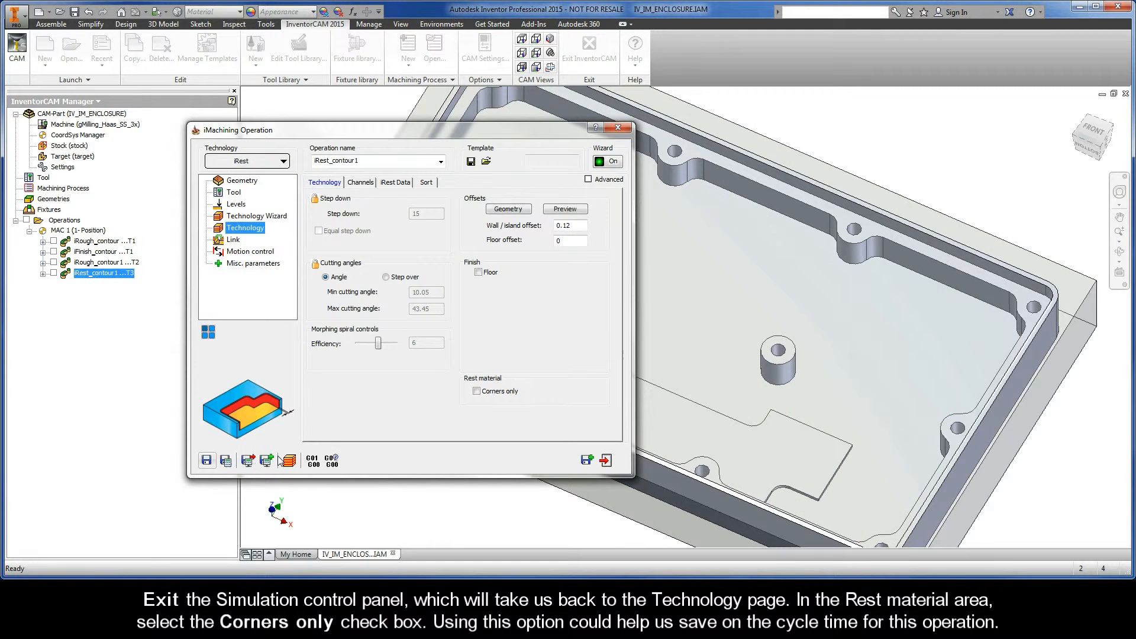
# - Restrict the iRest operation's rest material to Corners only, and save and calculate it
pyautogui.click(476, 391)
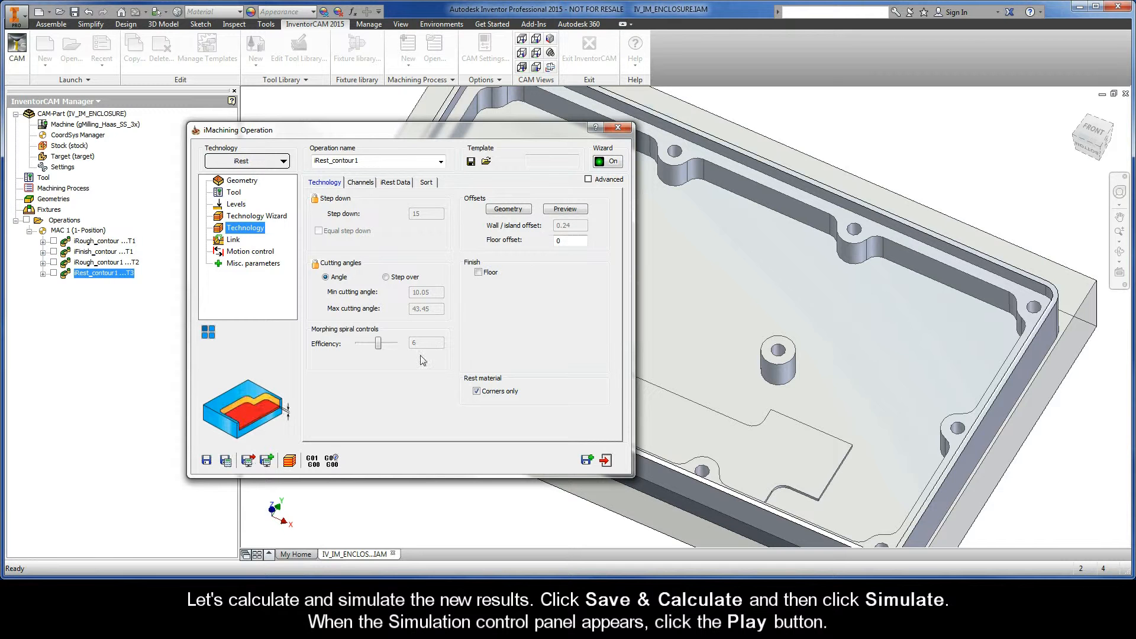
pyautogui.click(227, 464)
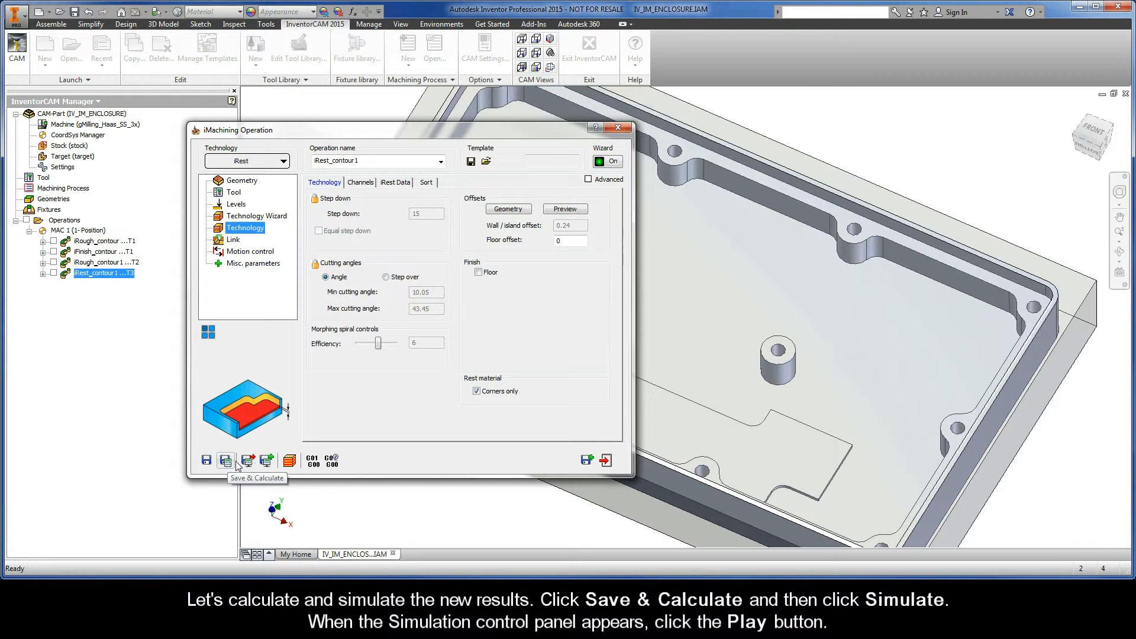
# - Simulate the corners-only iRest tool path, raising the simulation speed during playback, and exit the simulation
pyautogui.click(289, 461)
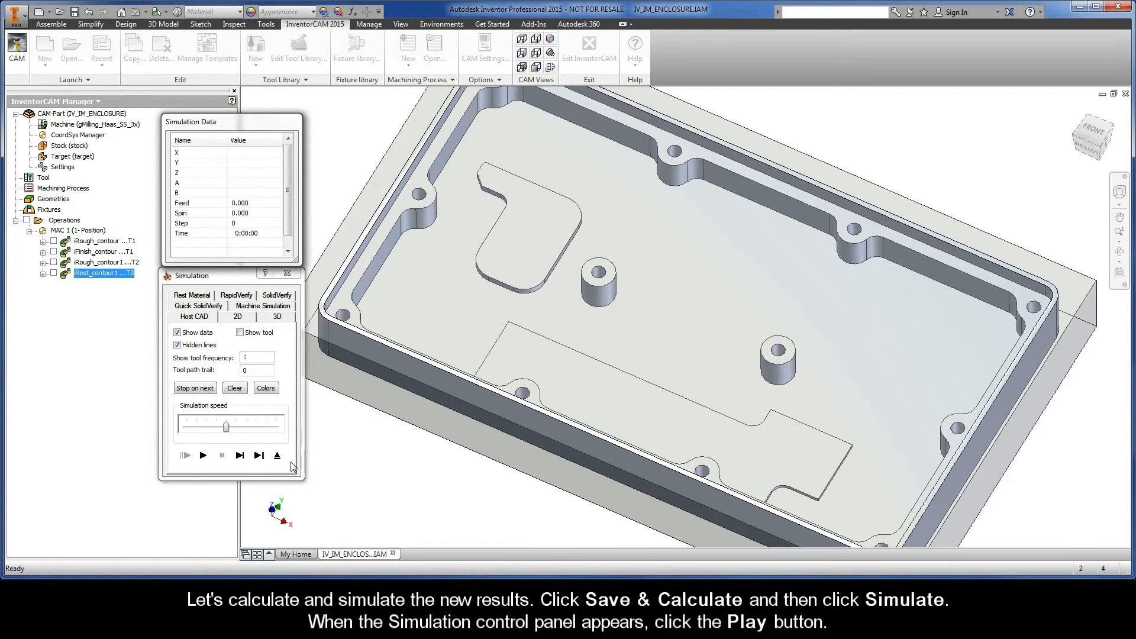
pyautogui.click(204, 455)
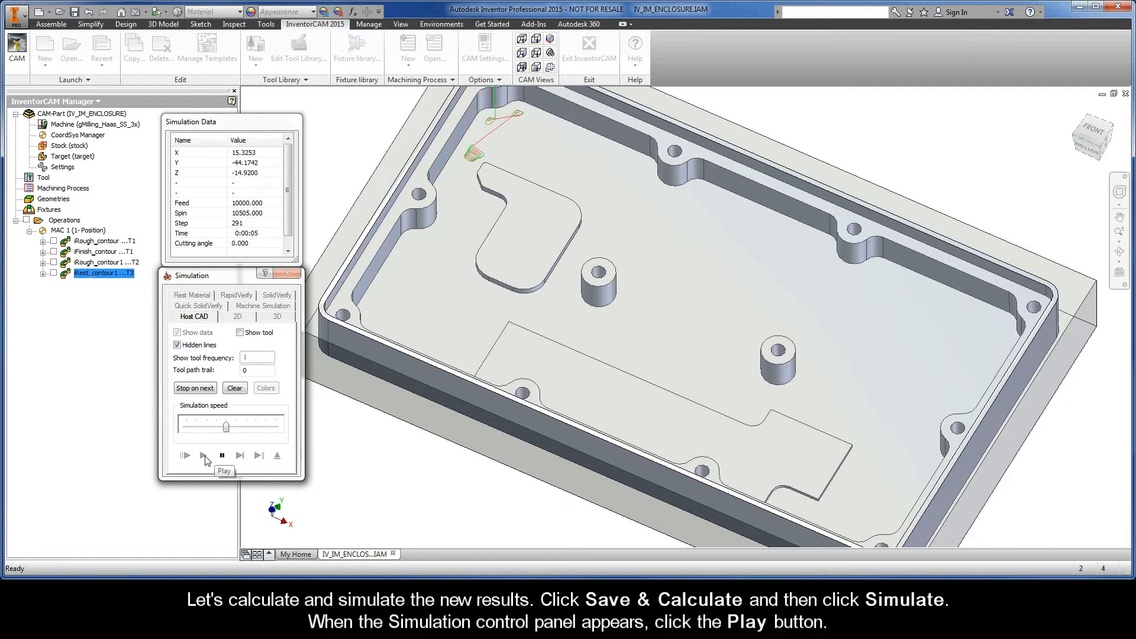
pyautogui.moveTo(226, 427); pyautogui.dragTo(247, 431)
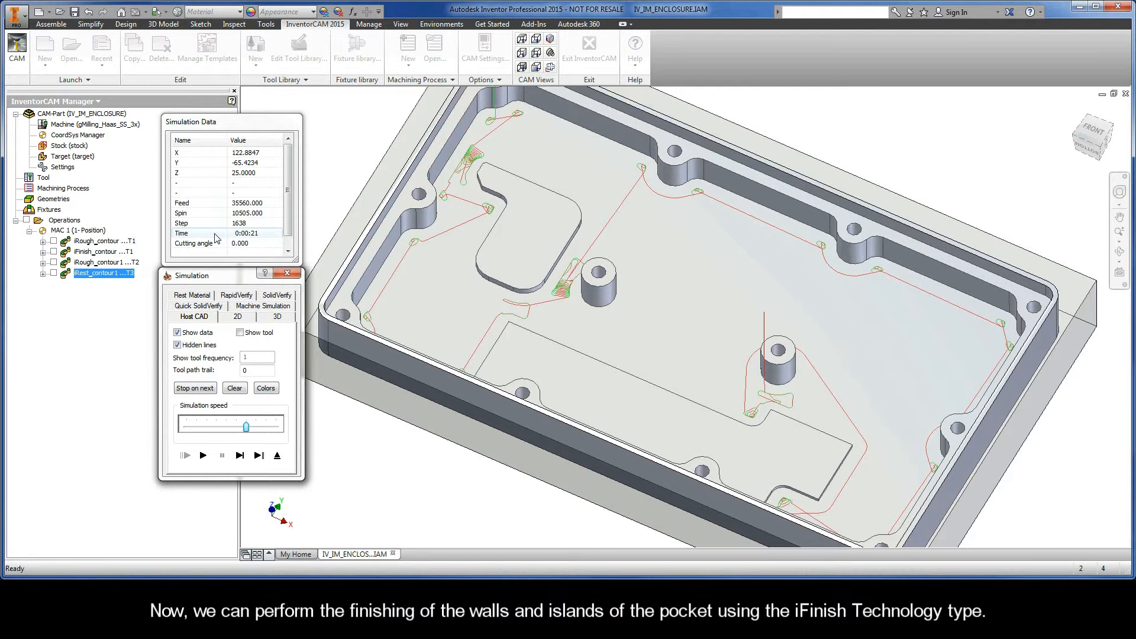
pyautogui.click(278, 457)
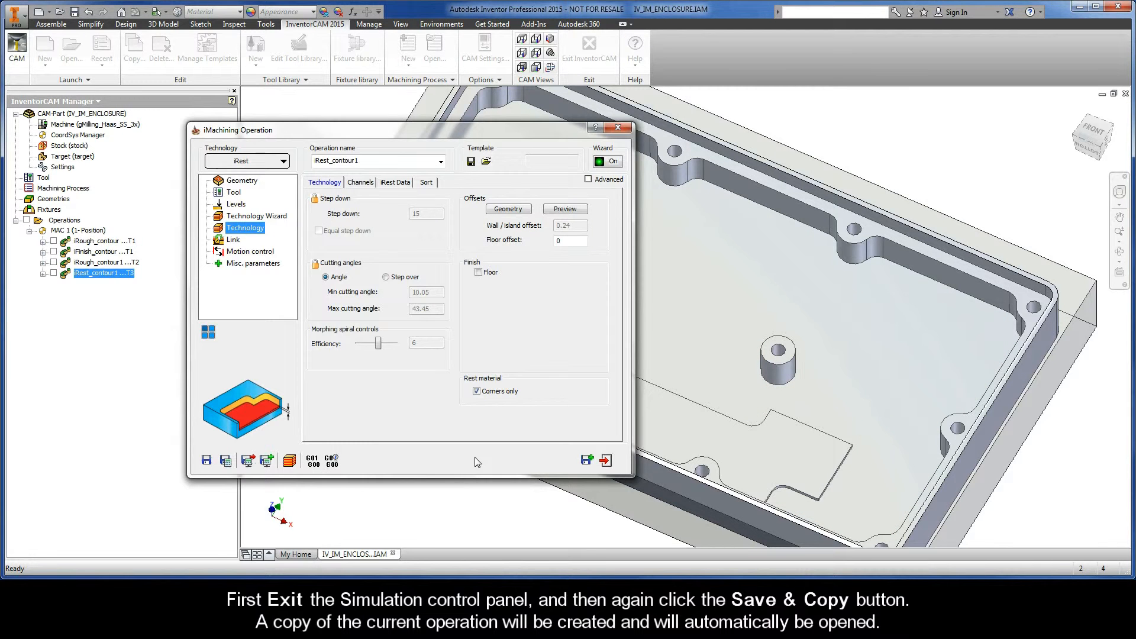
# - Save and copy the iRest operation, and change the copy's technology type to iFinish
pyautogui.click(587, 460)
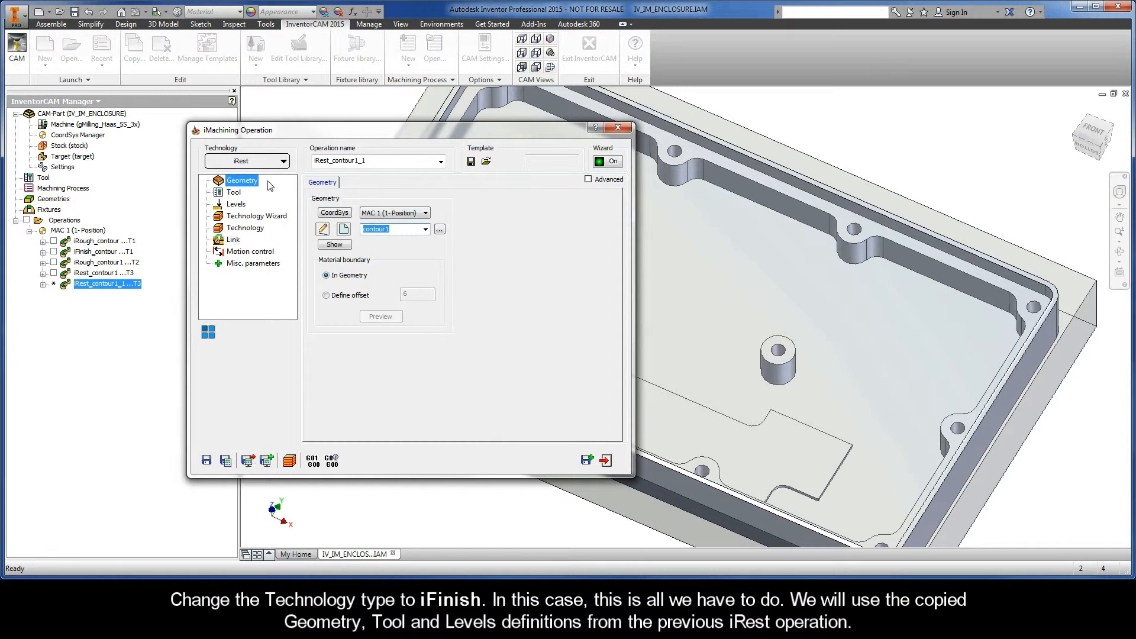
pyautogui.click(260, 161)
pyautogui.click(247, 200)
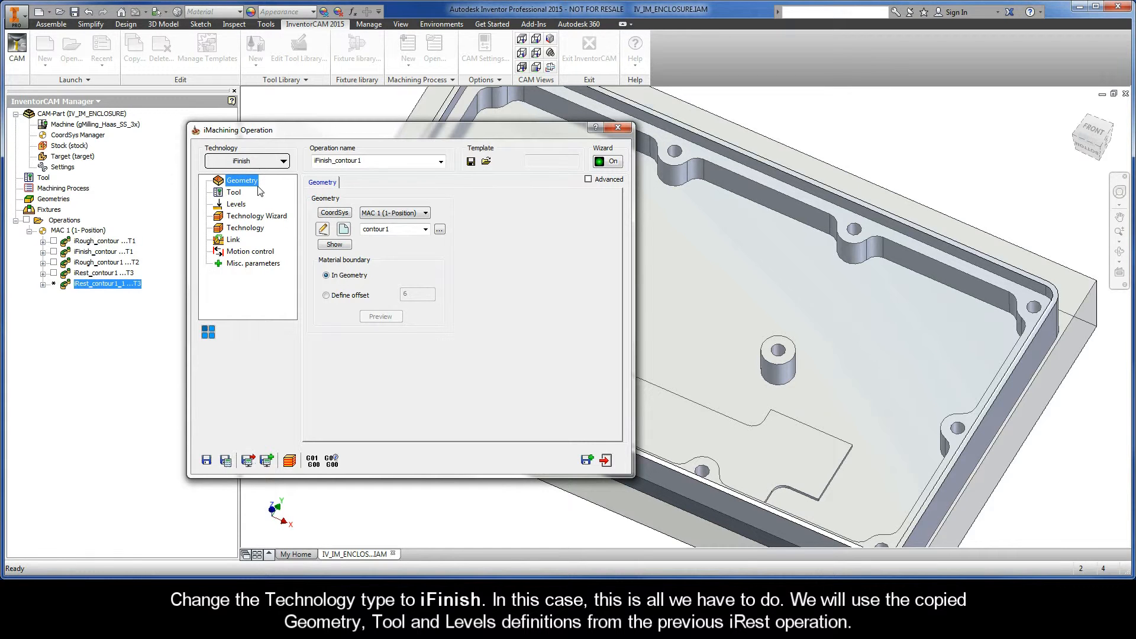
# - Review the iFinish operation's tool, milling levels, Wizard cutting conditions, technology settings and iRest data
pyautogui.click(237, 193)
pyautogui.click(238, 205)
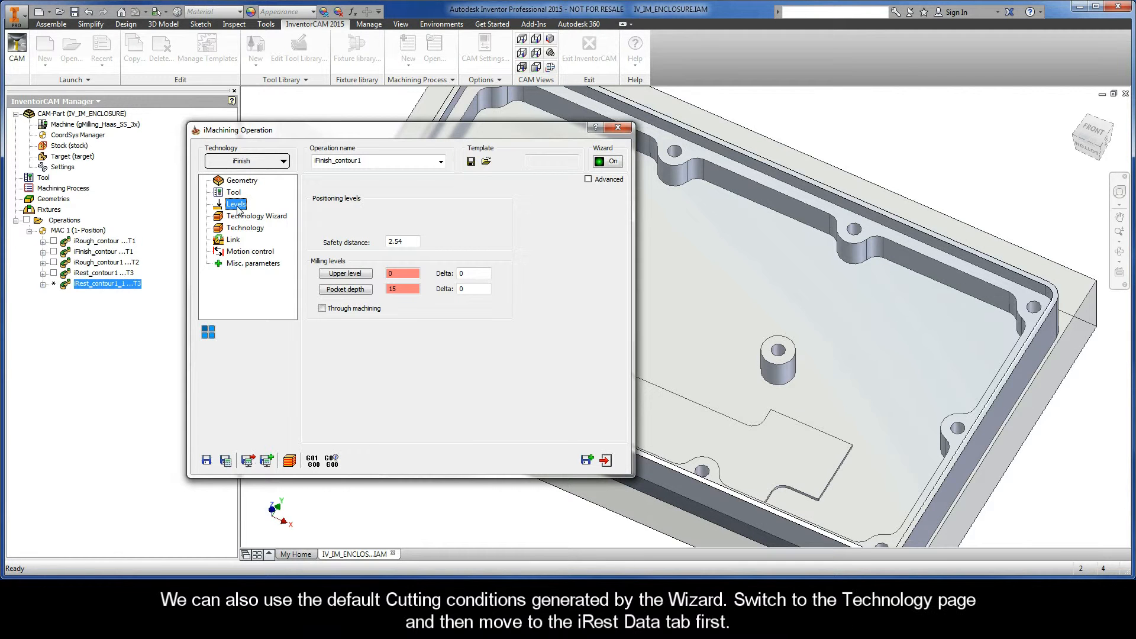
pyautogui.click(249, 220)
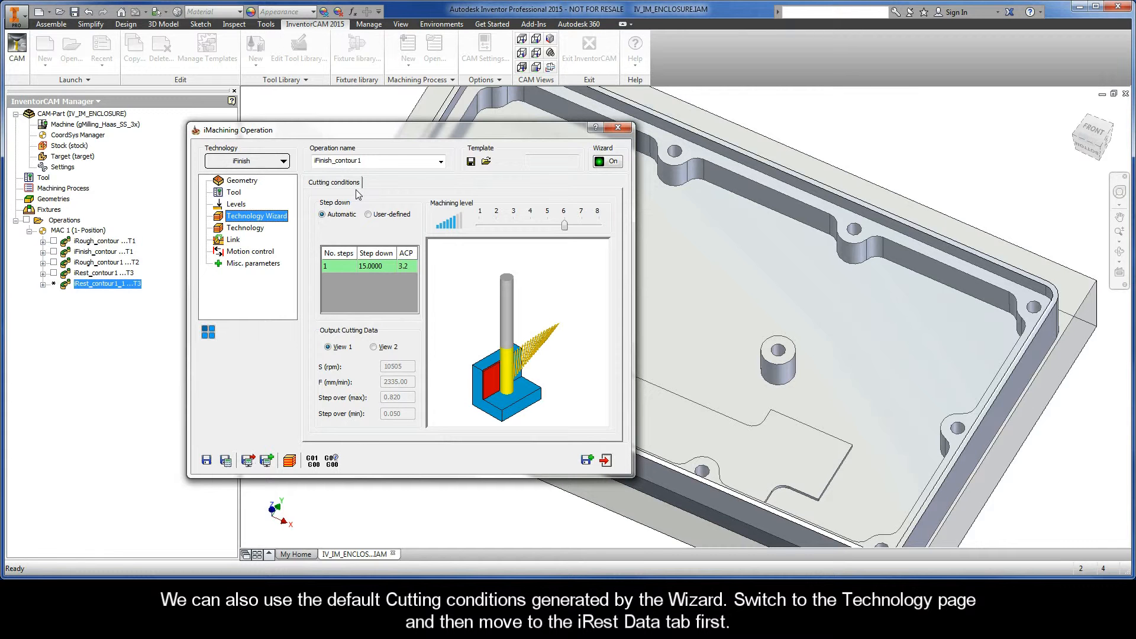
pyautogui.click(248, 229)
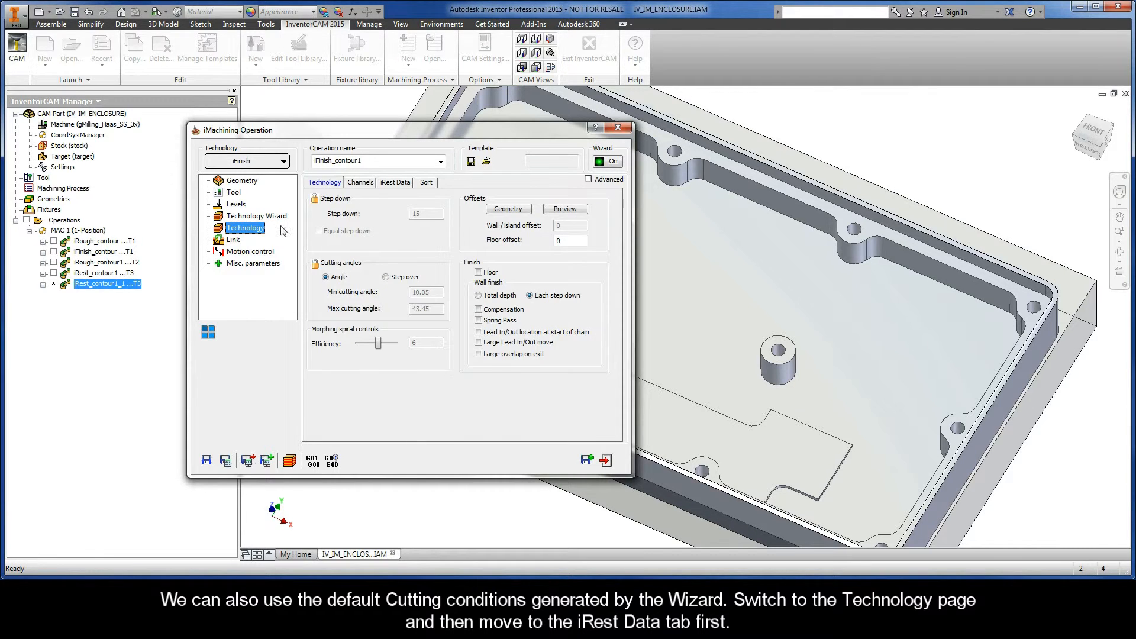
pyautogui.click(394, 184)
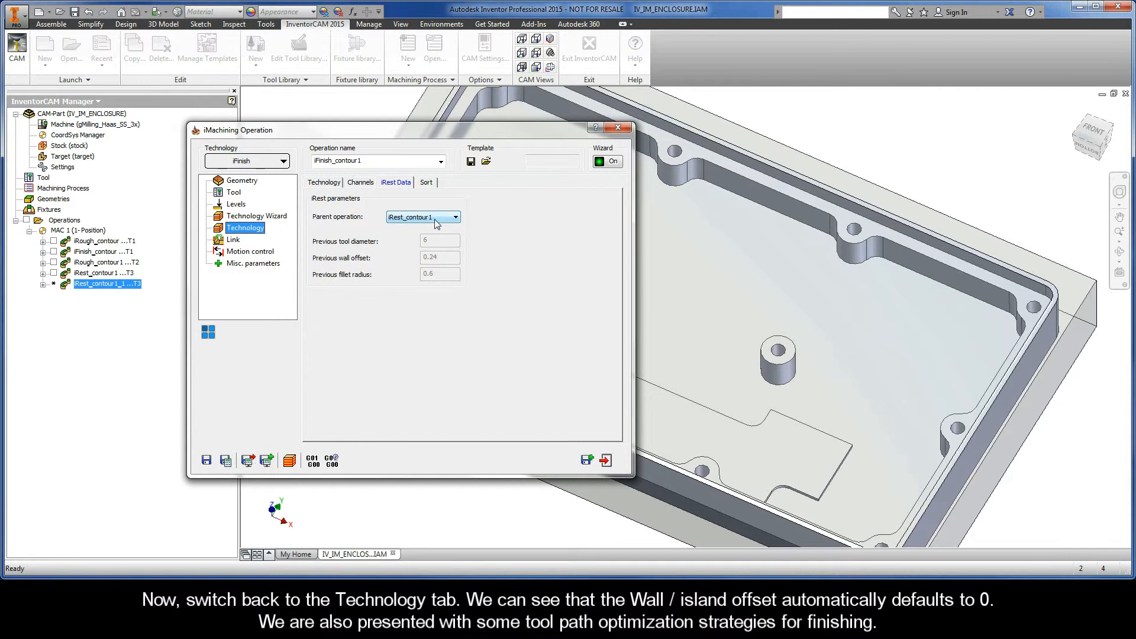
# - Set the iFinish wall finish to Each step down with a Spring Pass, and save and calculate the operation
pyautogui.click(329, 185)
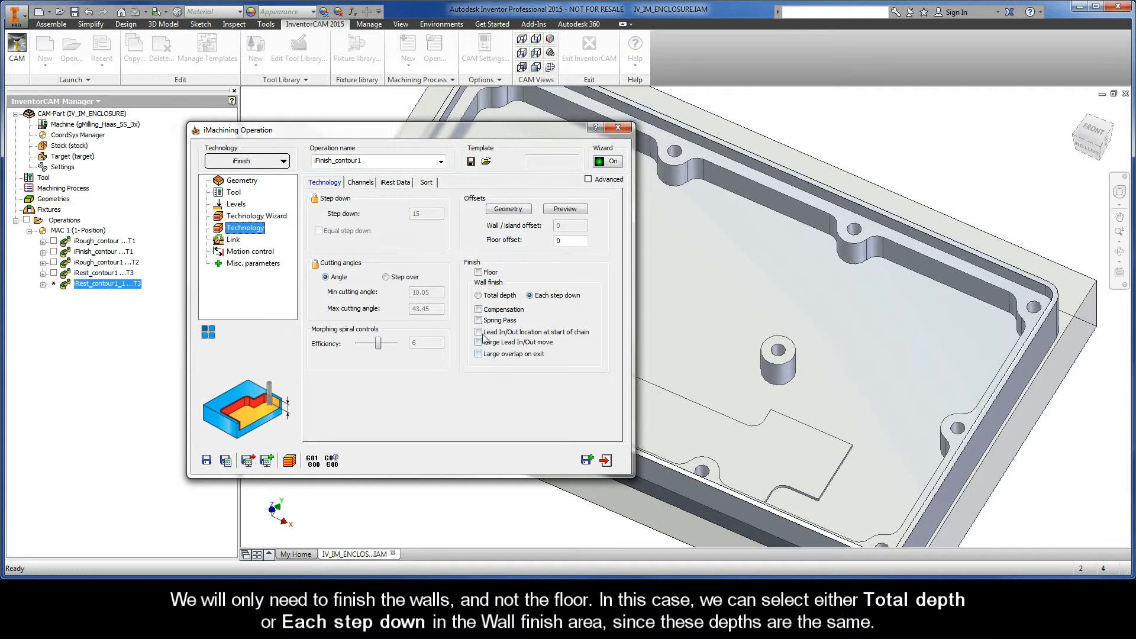
pyautogui.click(478, 295)
pyautogui.click(530, 296)
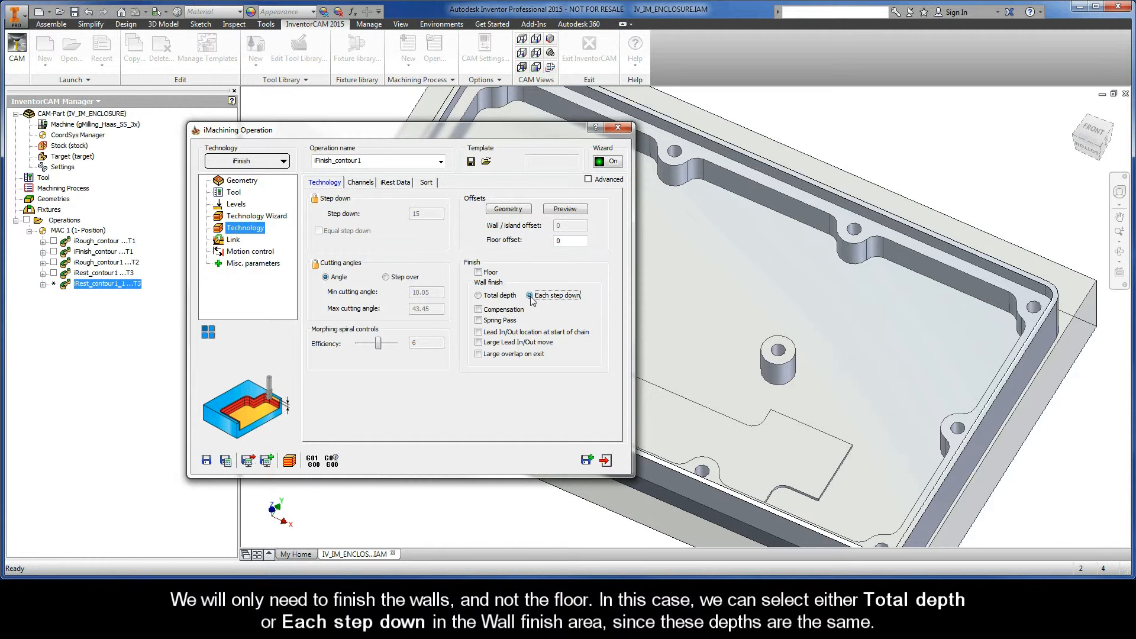
pyautogui.click(479, 321)
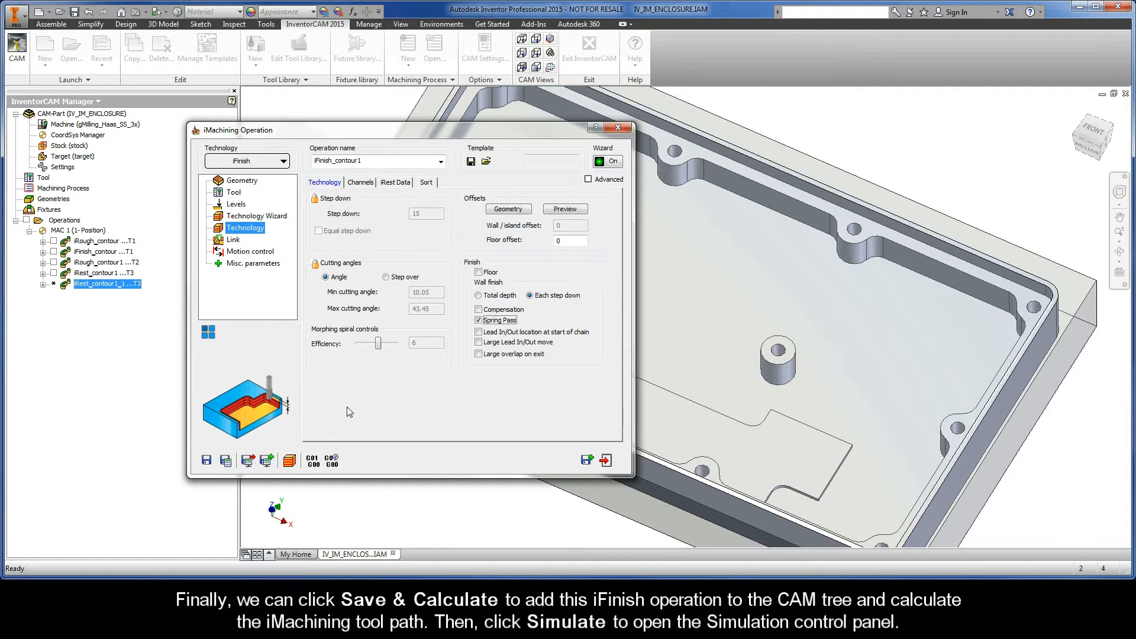
pyautogui.click(225, 461)
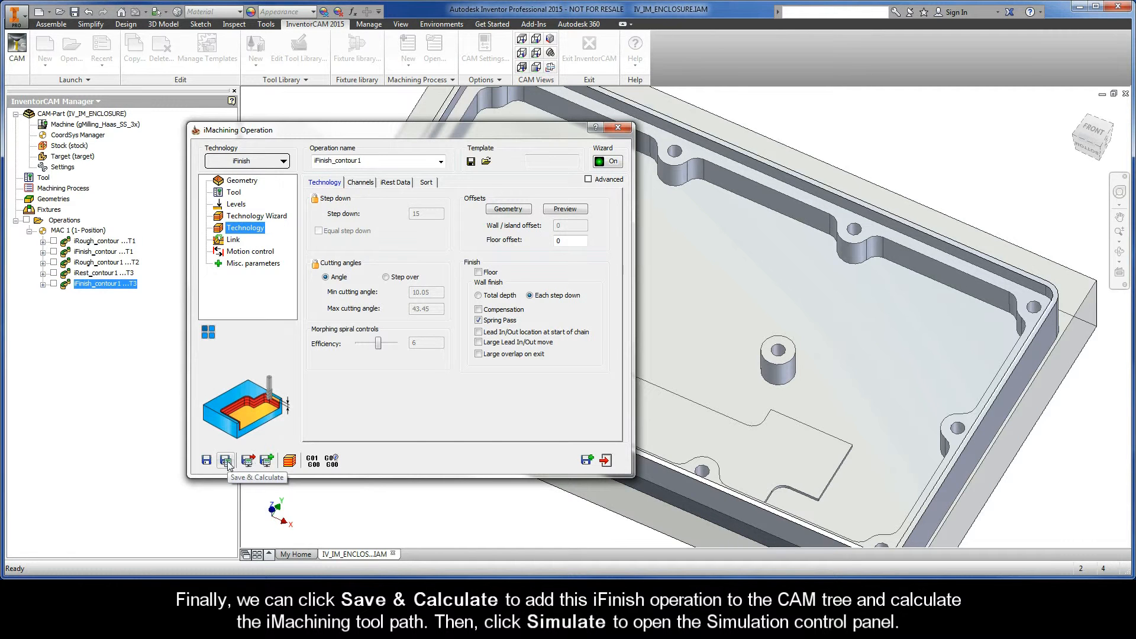
# - Simulate the iFinish tool path slowly at first and faster during playback, and check the operation's iRest data before closing it
pyautogui.click(289, 460)
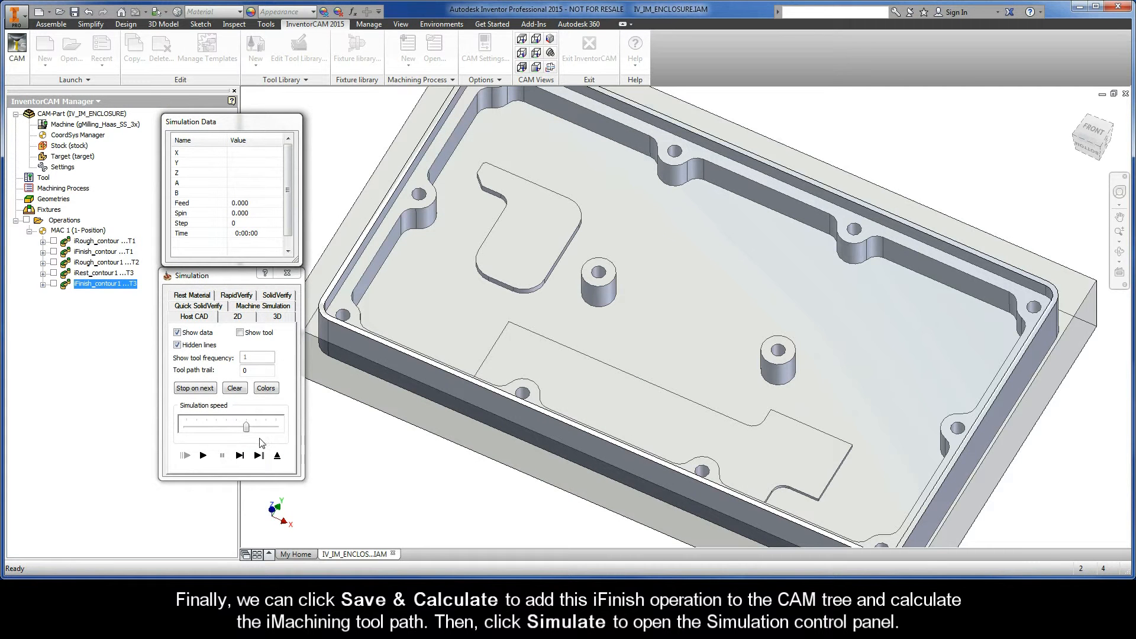
pyautogui.moveTo(246, 427); pyautogui.dragTo(195, 427)
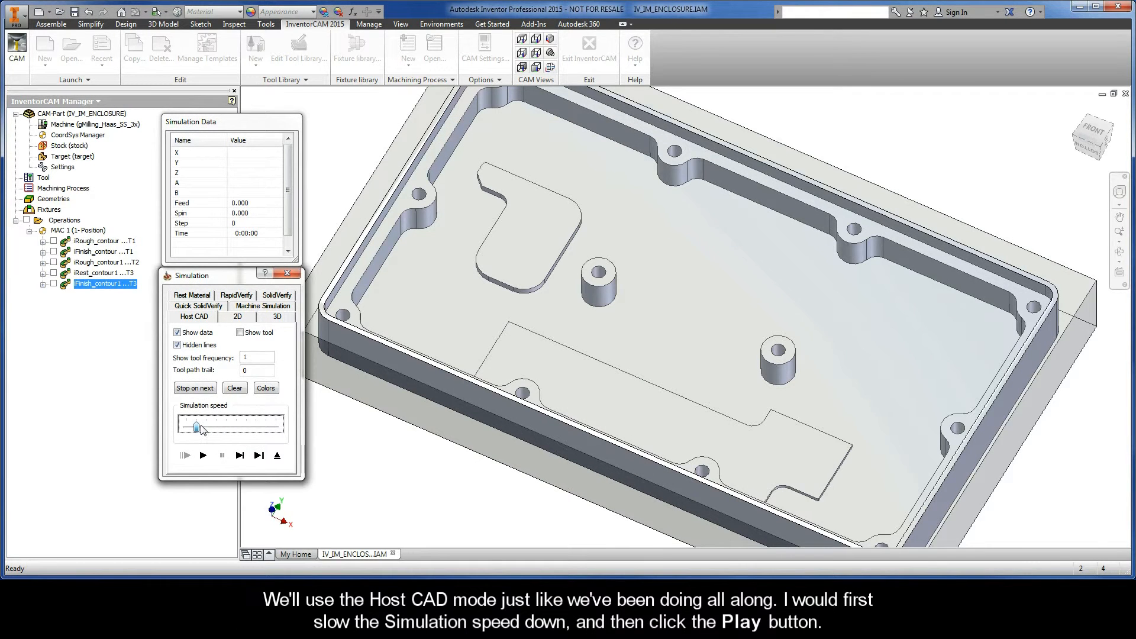
pyautogui.click(203, 455)
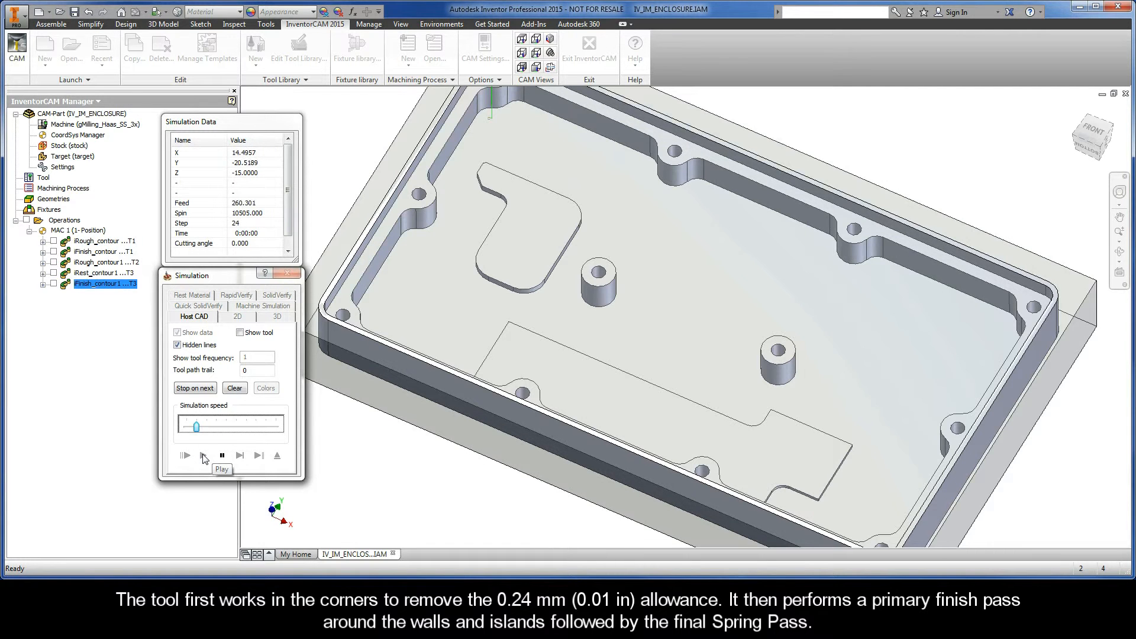
pyautogui.moveTo(197, 429); pyautogui.dragTo(216, 427)
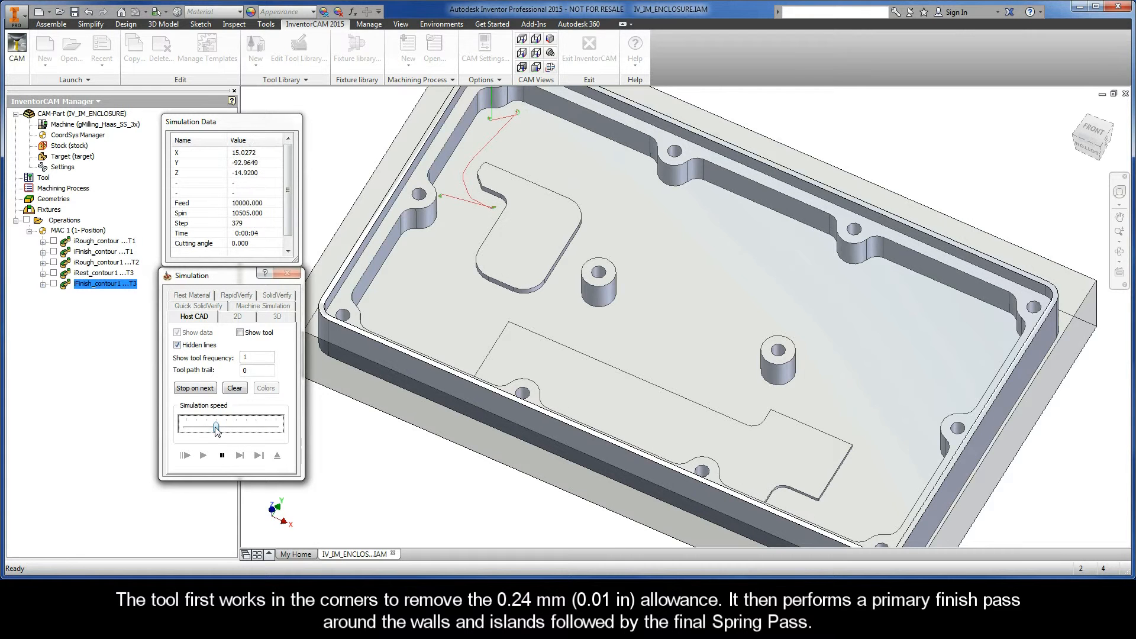
pyautogui.moveTo(216, 431); pyautogui.dragTo(248, 430)
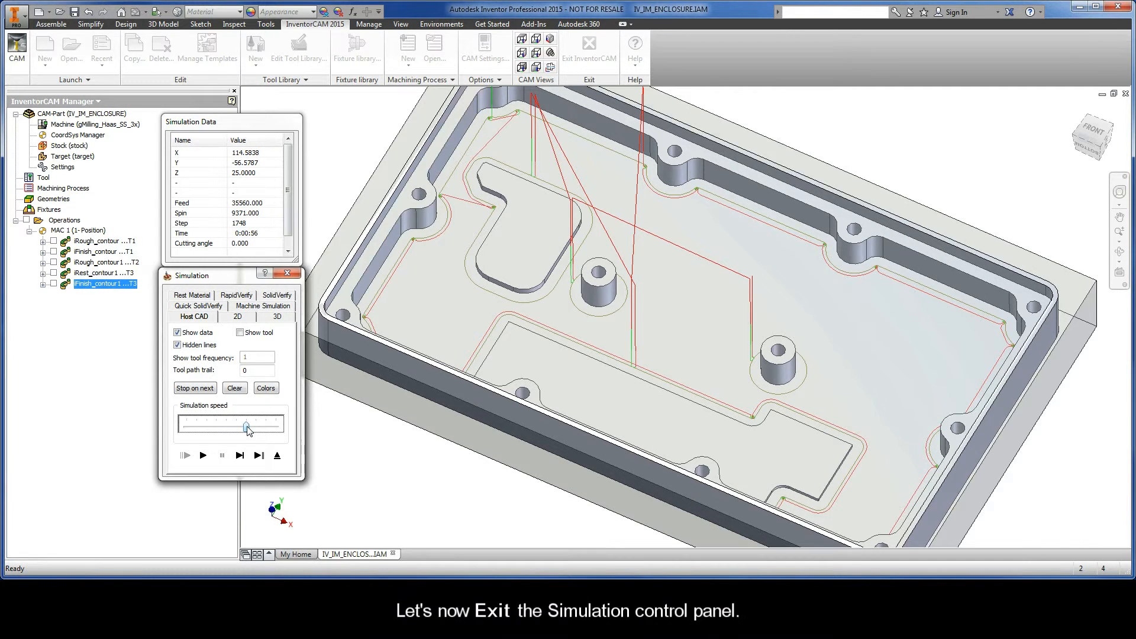
pyautogui.click(277, 455)
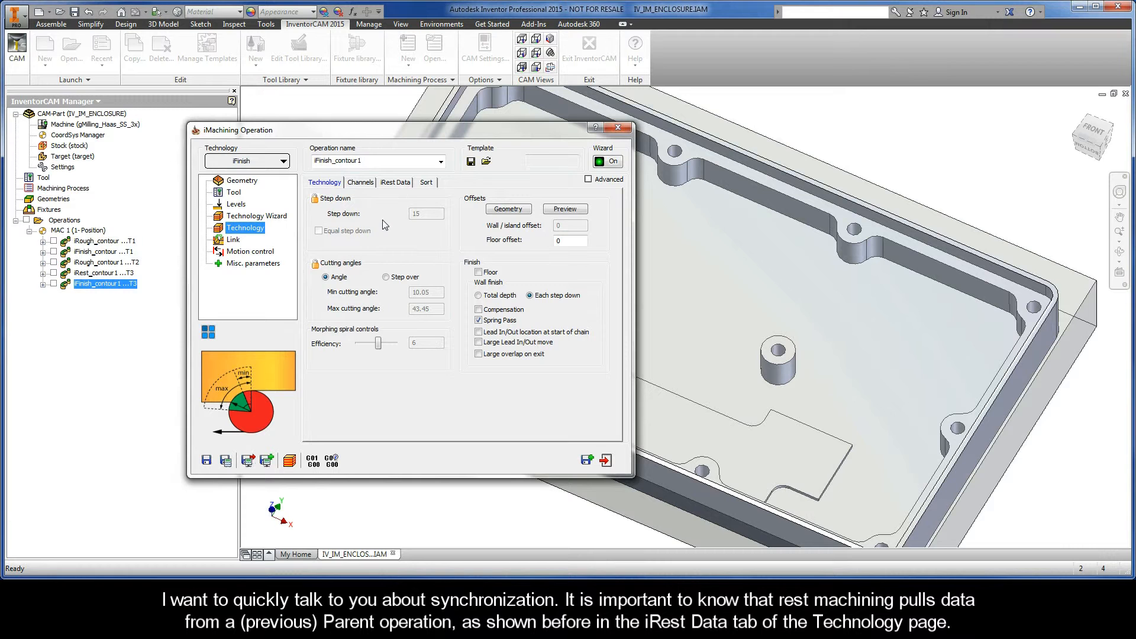
pyautogui.click(395, 184)
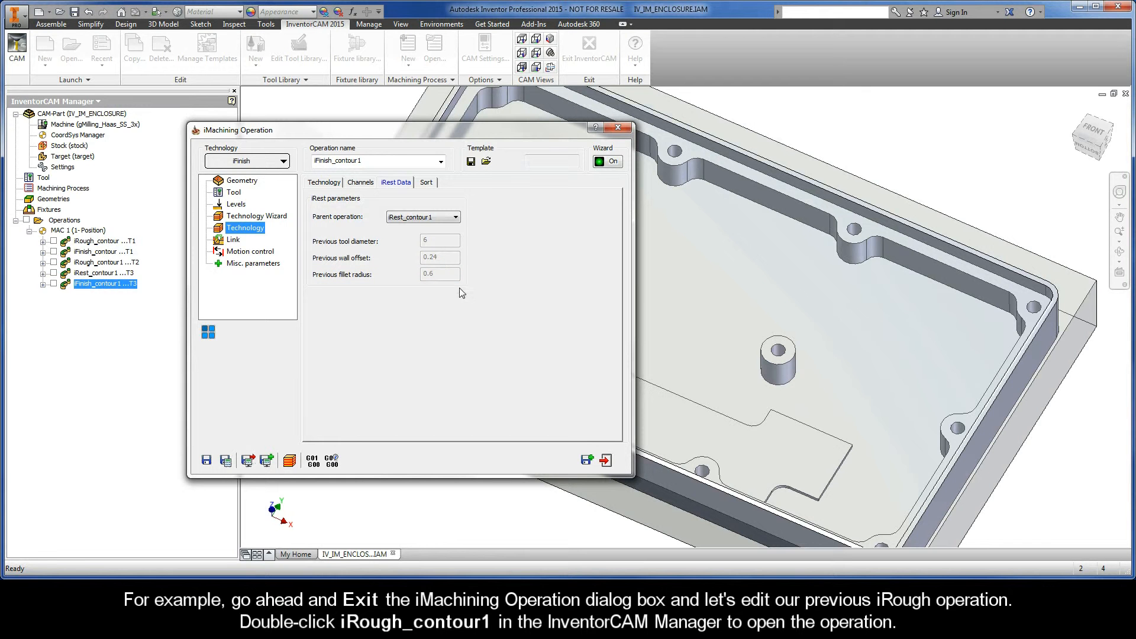
pyautogui.click(606, 460)
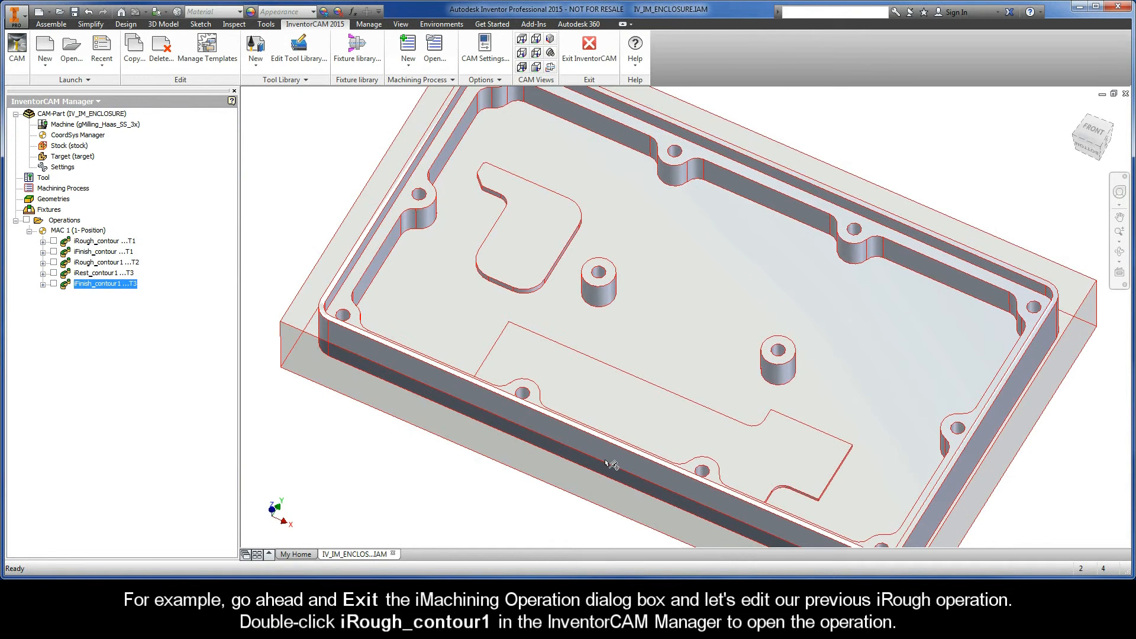
# - Set the wall/island offset of the iRough_contour1 operation to 0.12 mm, save and calculate it, and close it
pyautogui.doubleClick(99, 265)
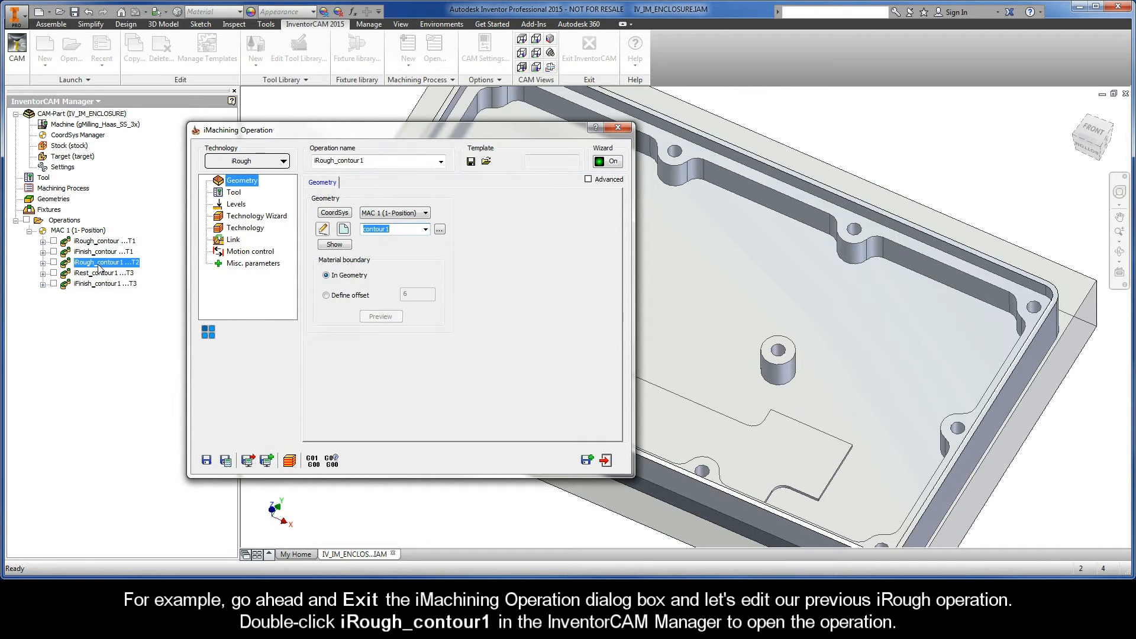
pyautogui.click(244, 230)
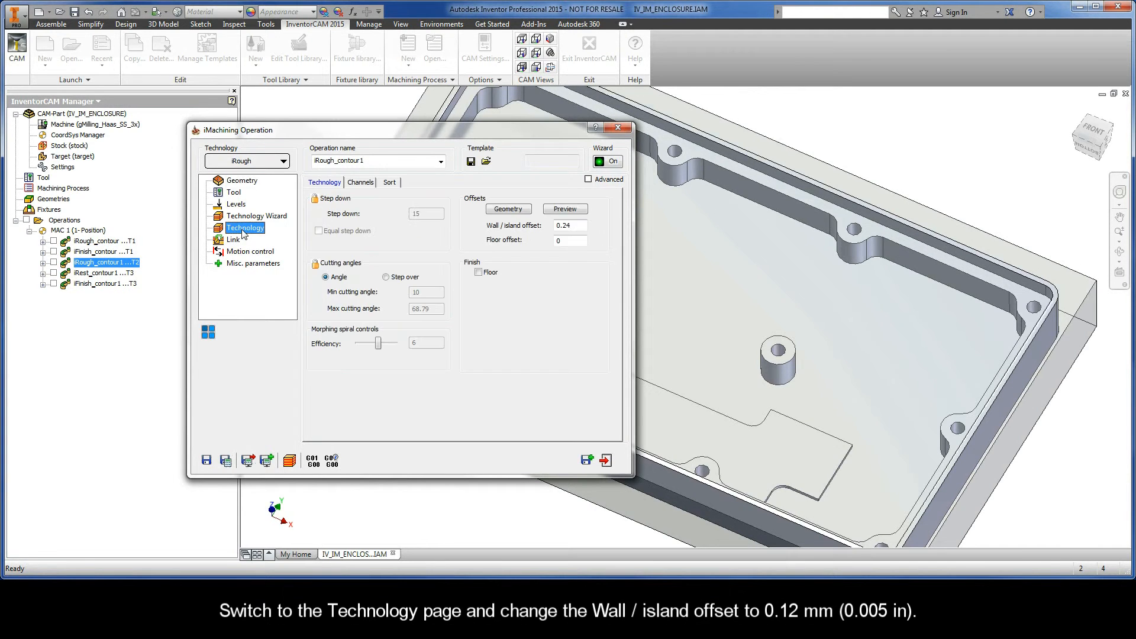
pyautogui.doubleClick(565, 225)
pyautogui.write('0.12')
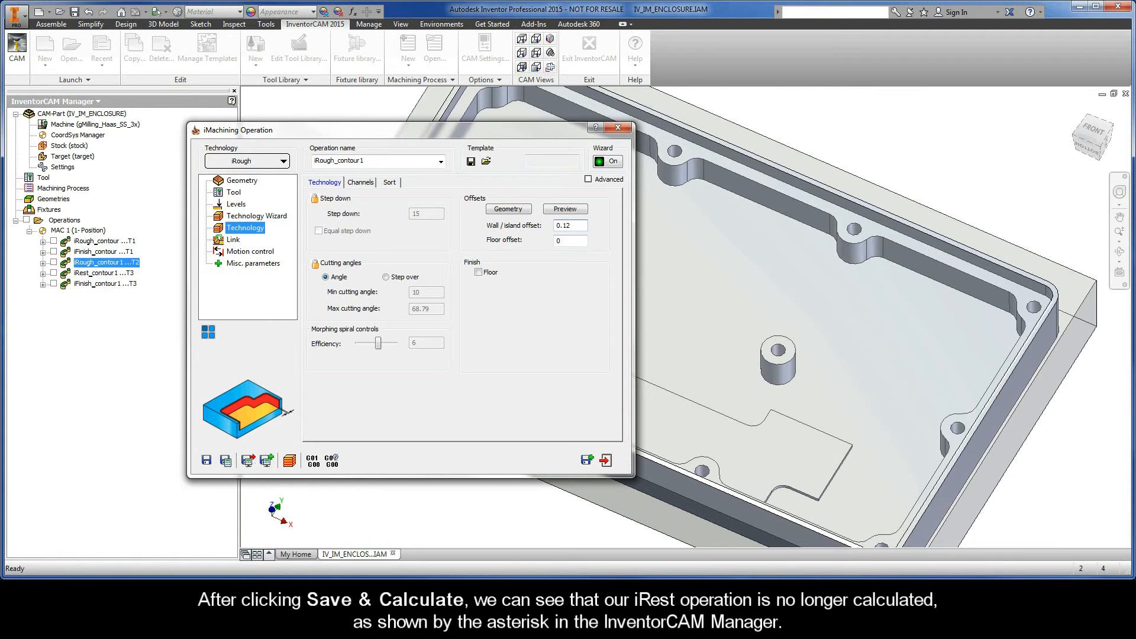
pyautogui.click(226, 460)
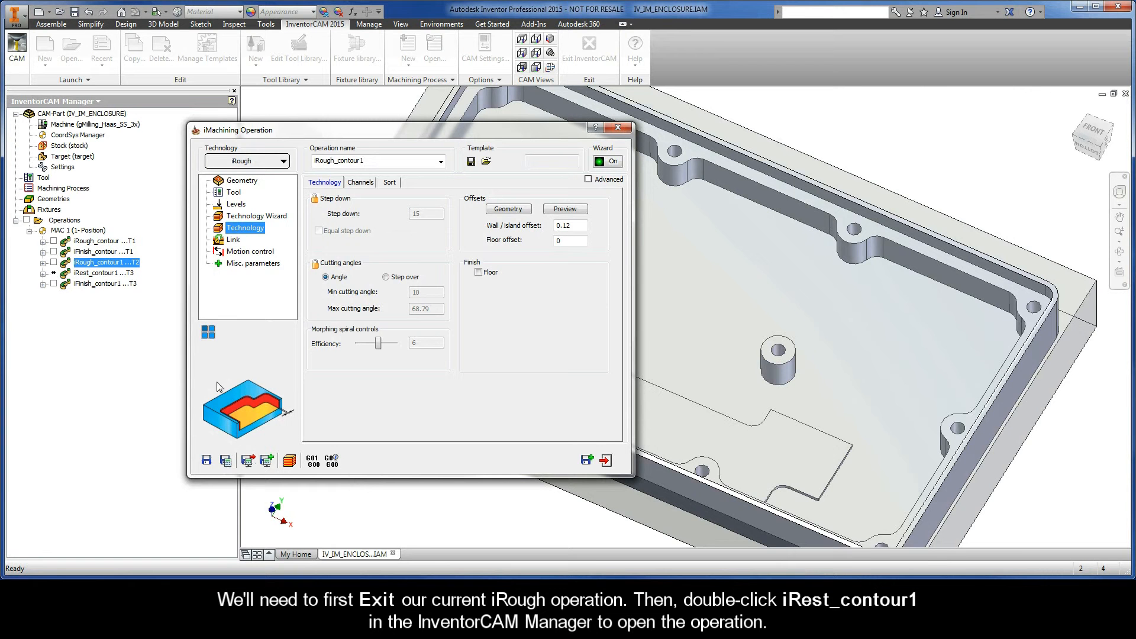
pyautogui.click(604, 461)
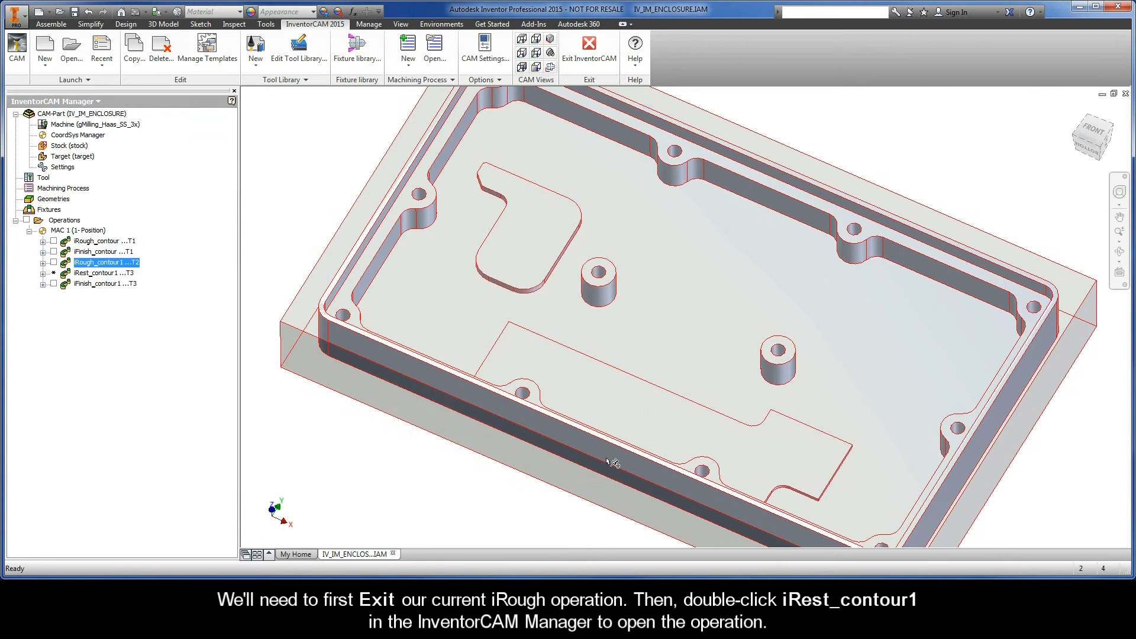
# - Check the wall/island offset and iRest data of iRest_contour1, and save, recalculate and close the operation
pyautogui.doubleClick(110, 275)
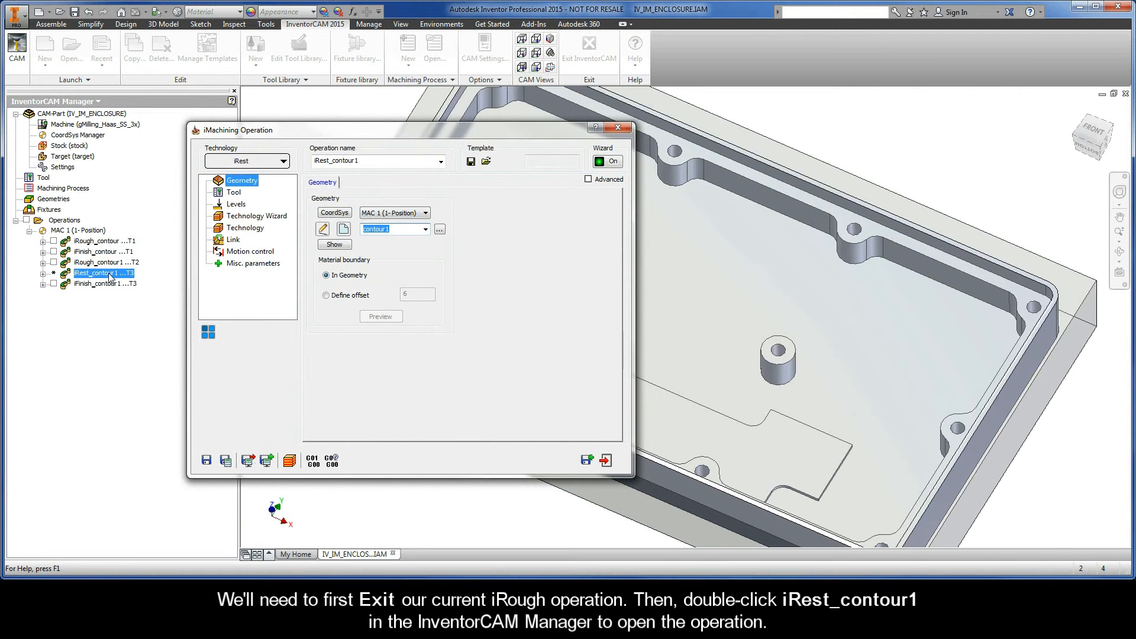
pyautogui.click(246, 231)
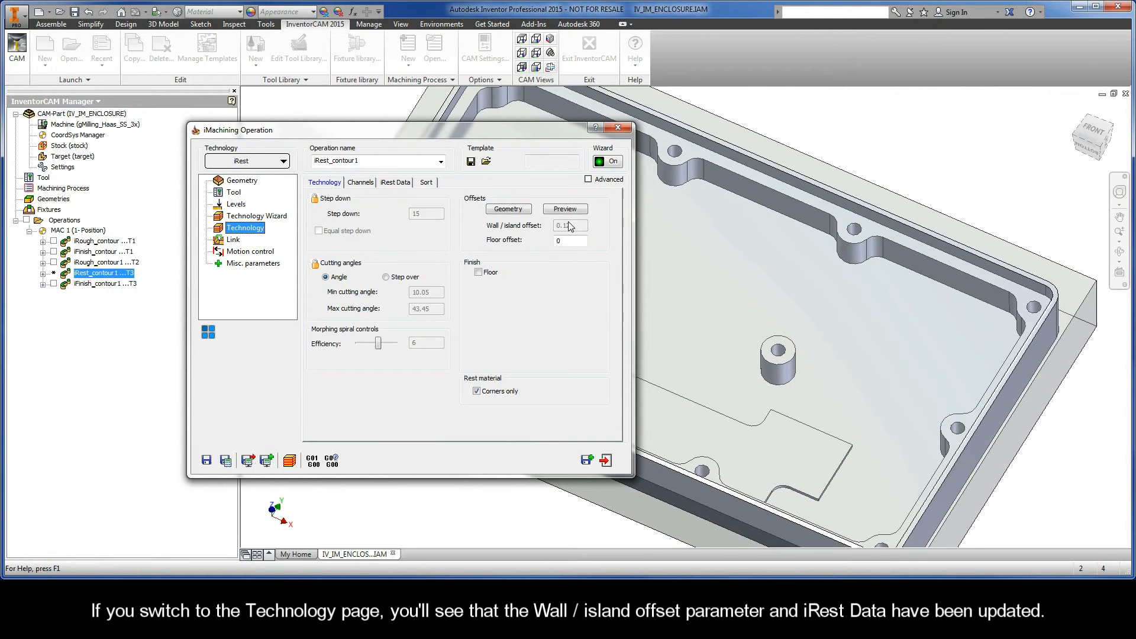
pyautogui.click(396, 183)
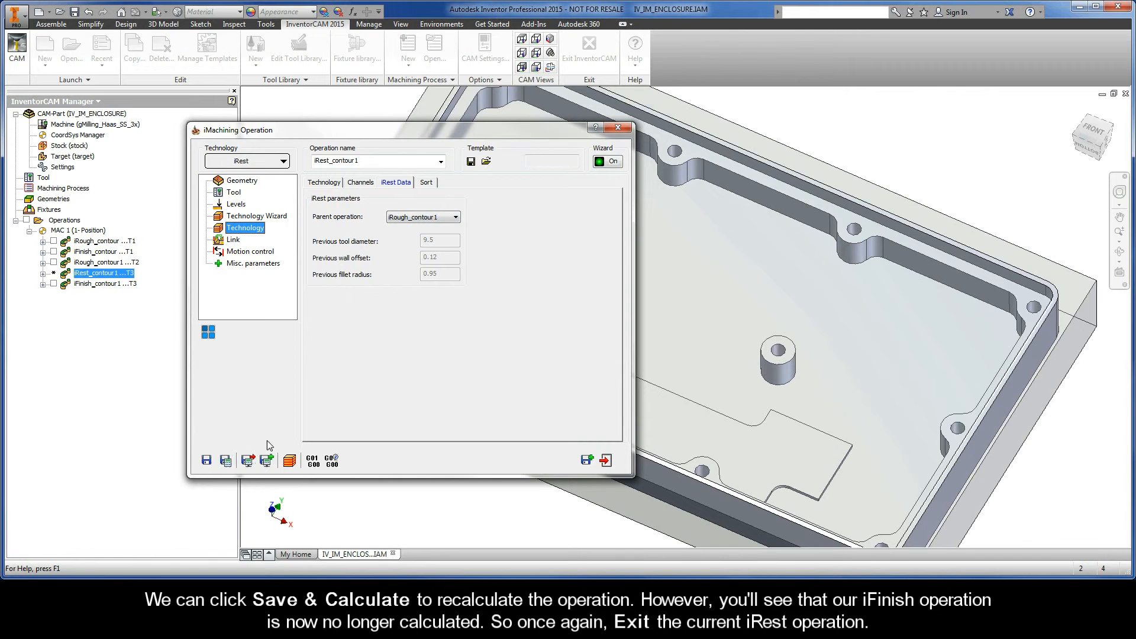
pyautogui.click(225, 461)
pyautogui.click(606, 461)
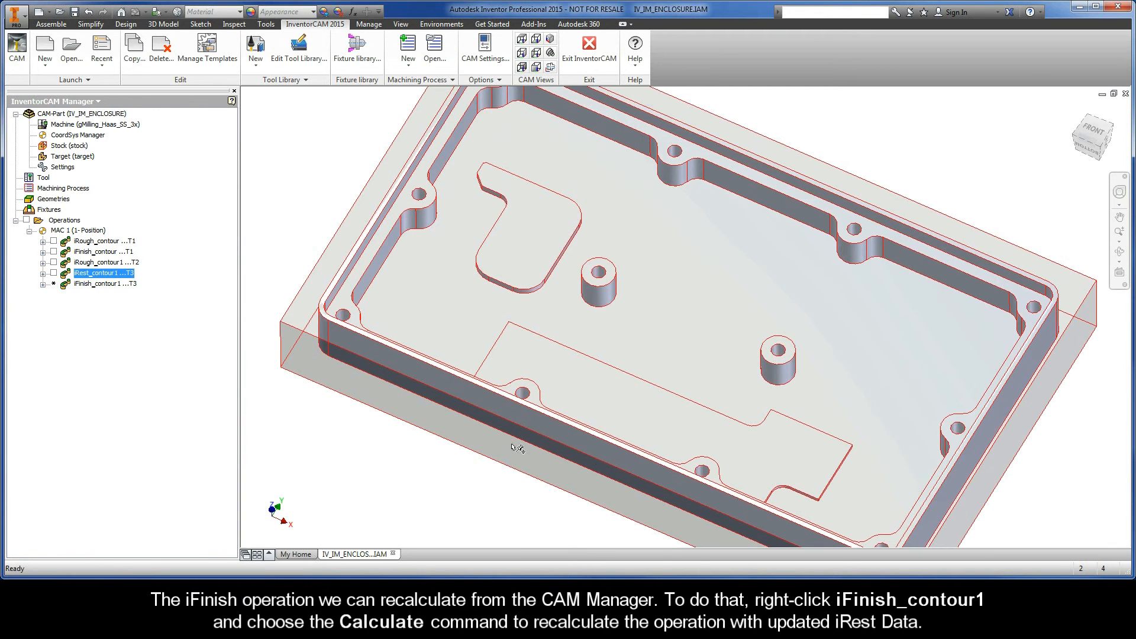
# - Recalculate the iFinish_contour1 operation directly from the operations tree
pyautogui.rightClick(91, 286)
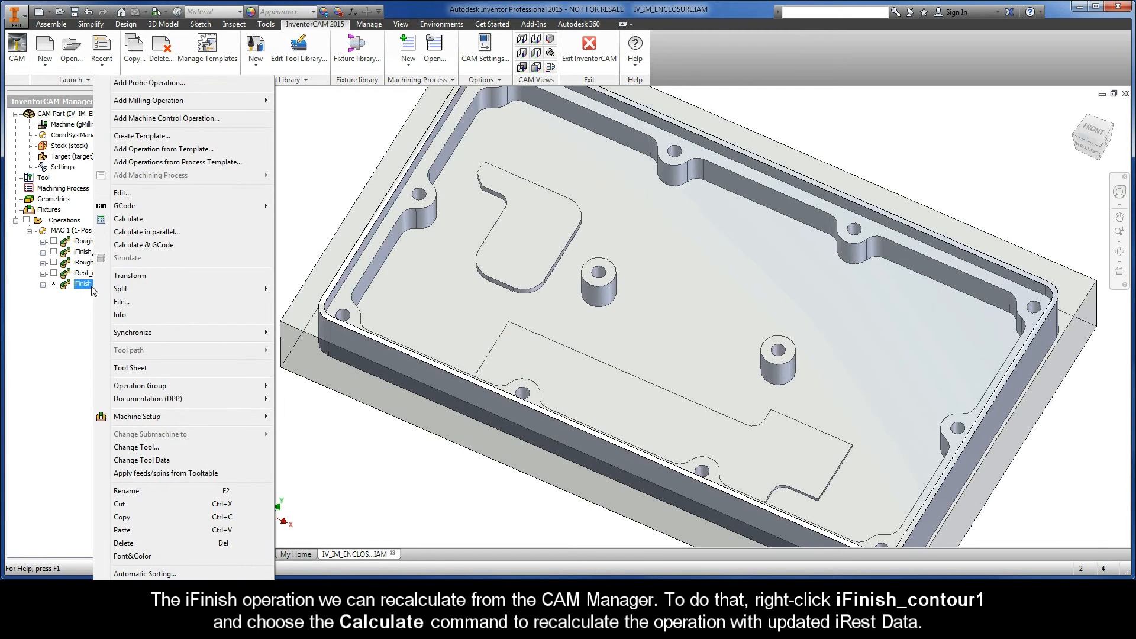
pyautogui.click(105, 220)
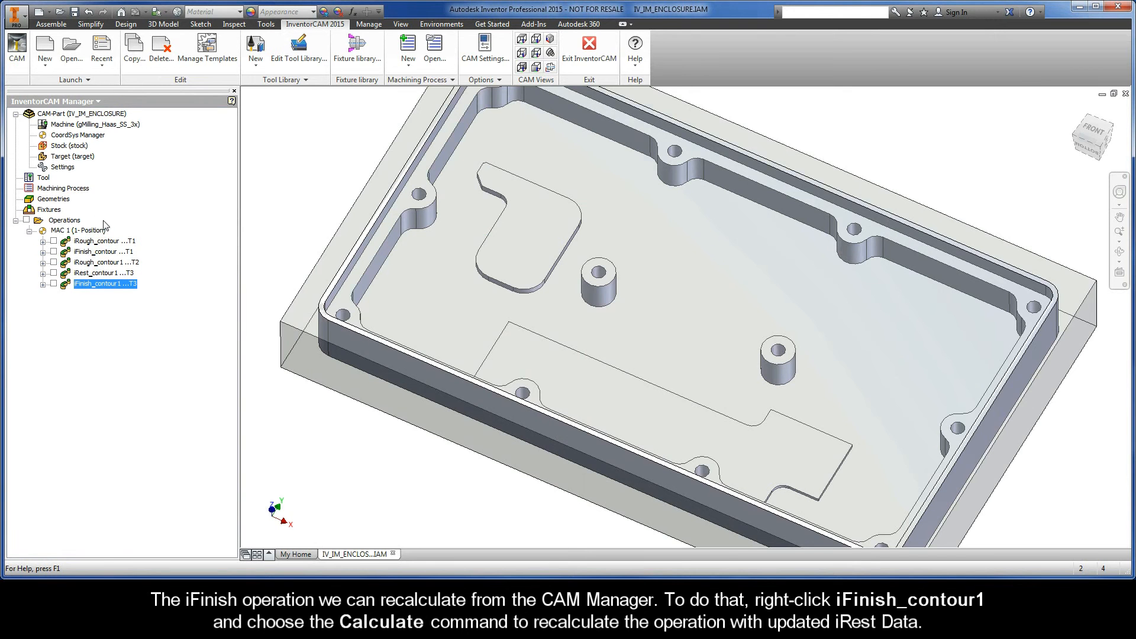